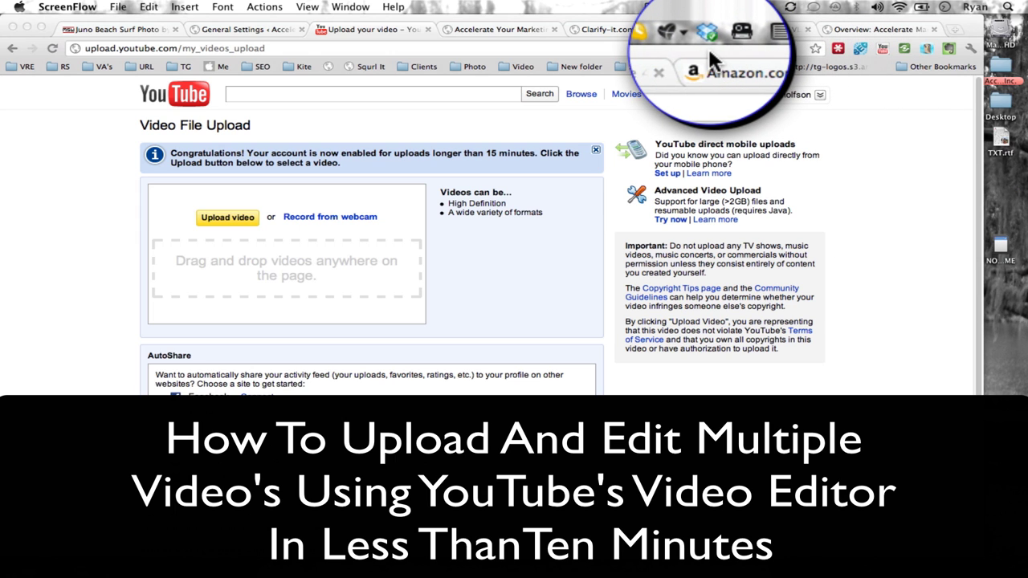
Select the camera's NO NAME memory card on the desktop
left_click(951, 242)
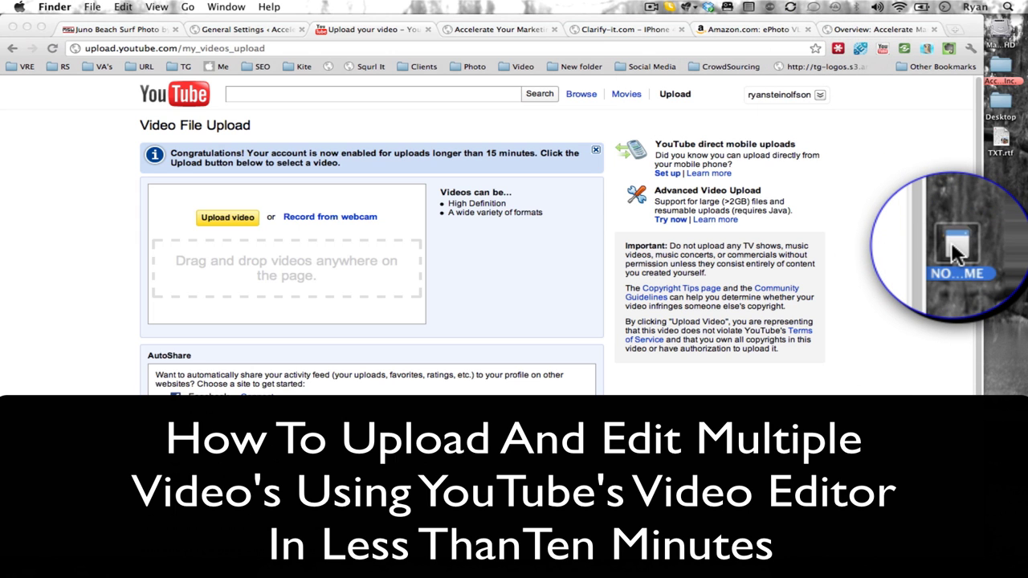
Drop GOPR0308, GOPR0309 and GOPR0310 from NO NAME's 978GOPRO folder onto the YouTube upload area
double_click(952, 242)
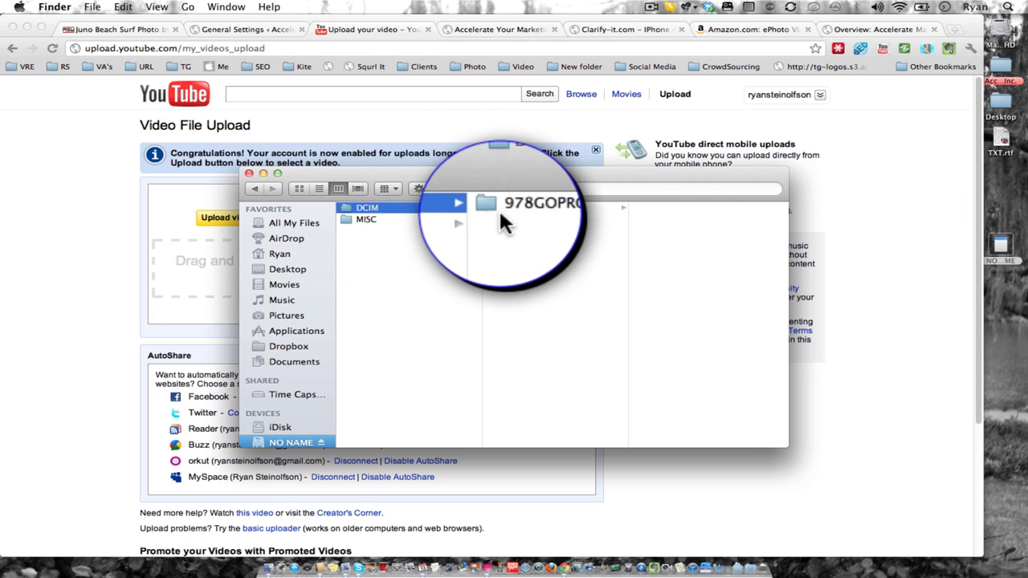
left_click(534, 207)
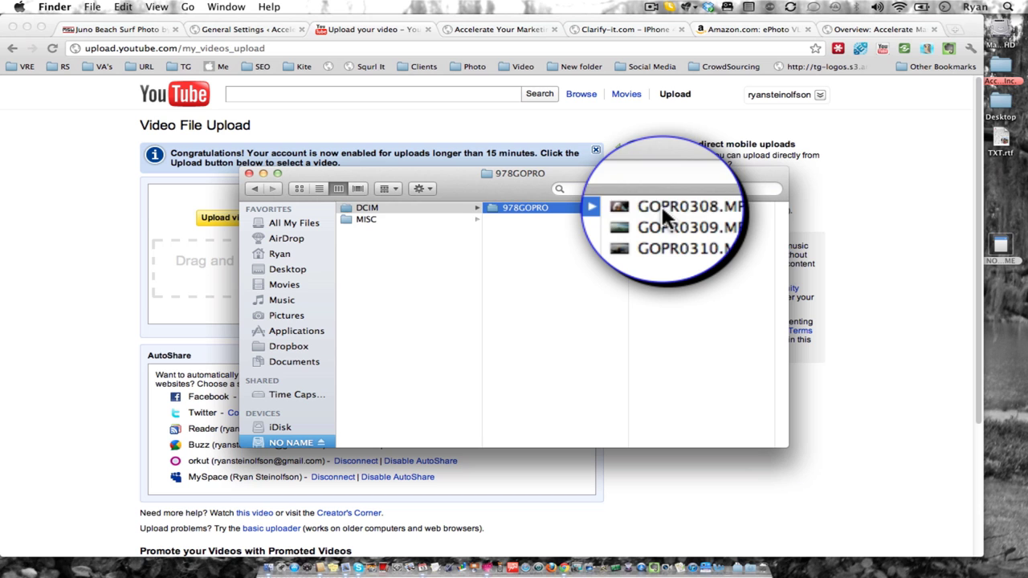
left_click(651, 208)
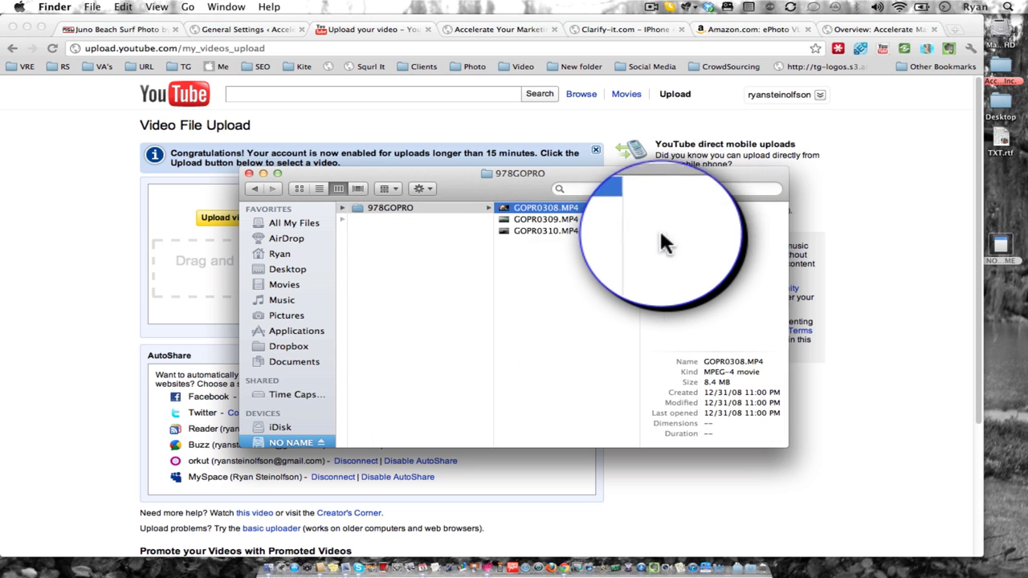
left_click(559, 233, "shift")
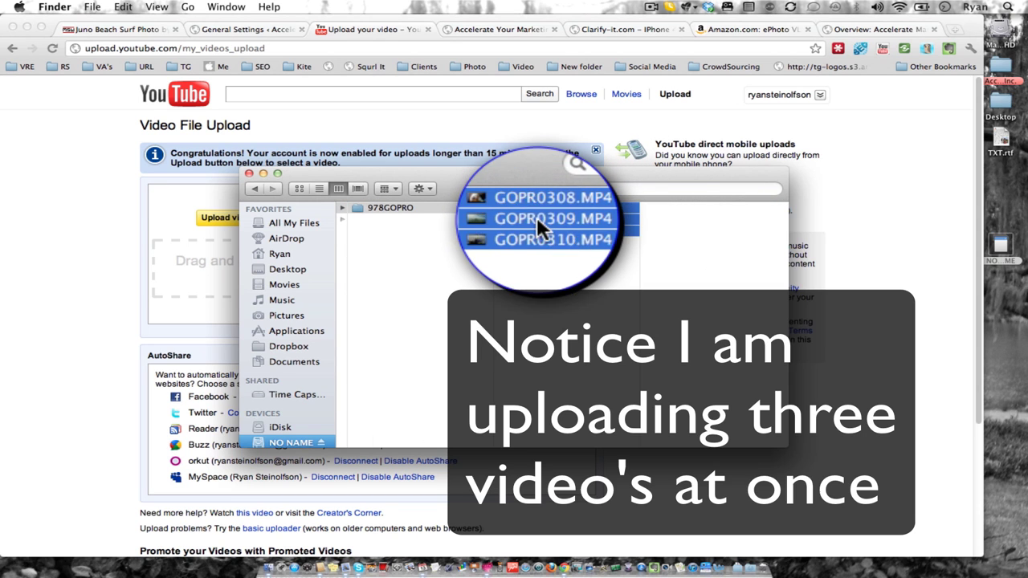
left_click_drag(237, 221, 192, 252)
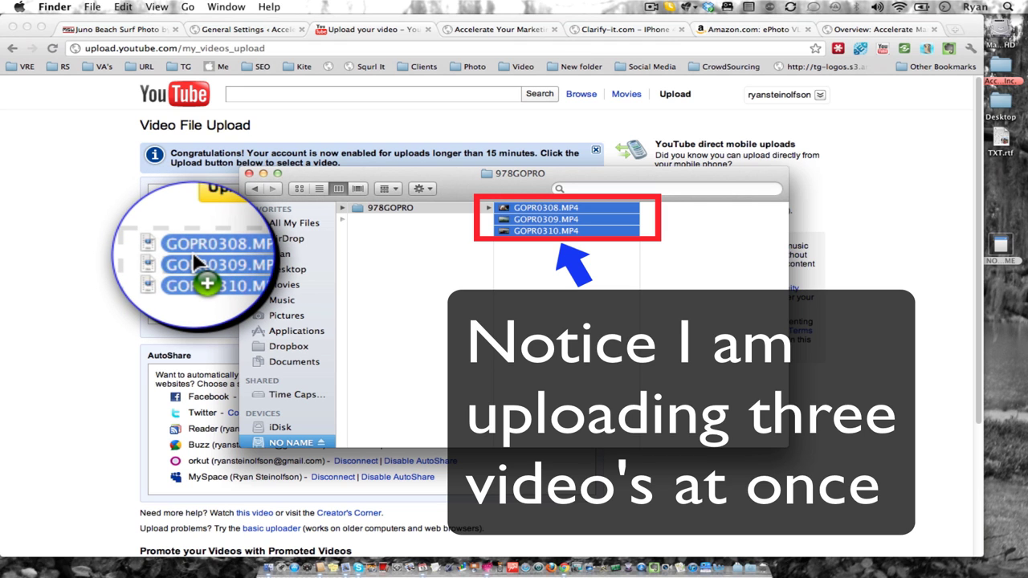
left_click_drag(192, 251, 192, 252)
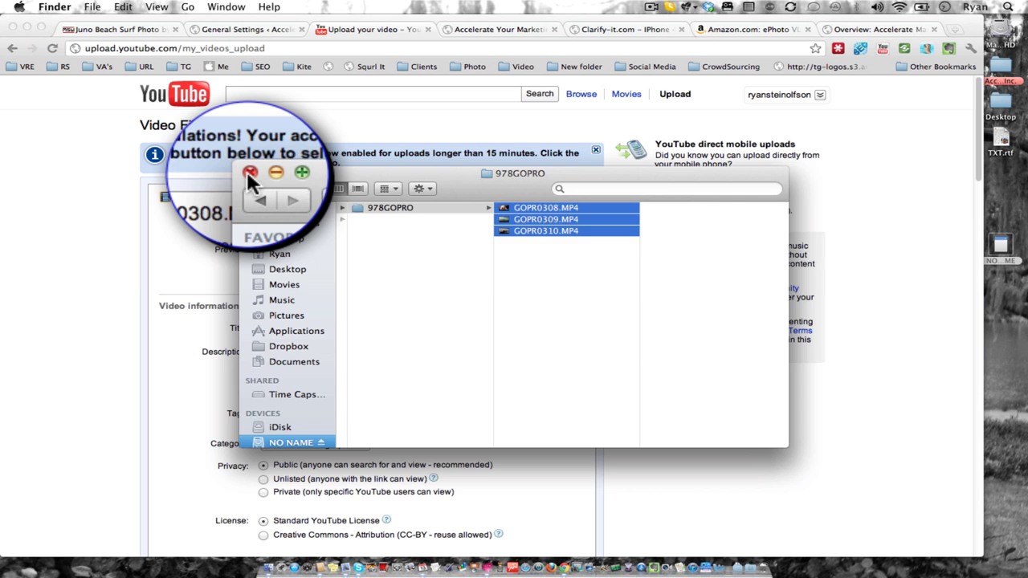
Close the Finder window and set GOPR0309 and GOPR0308 to Unlisted
left_click(249, 174)
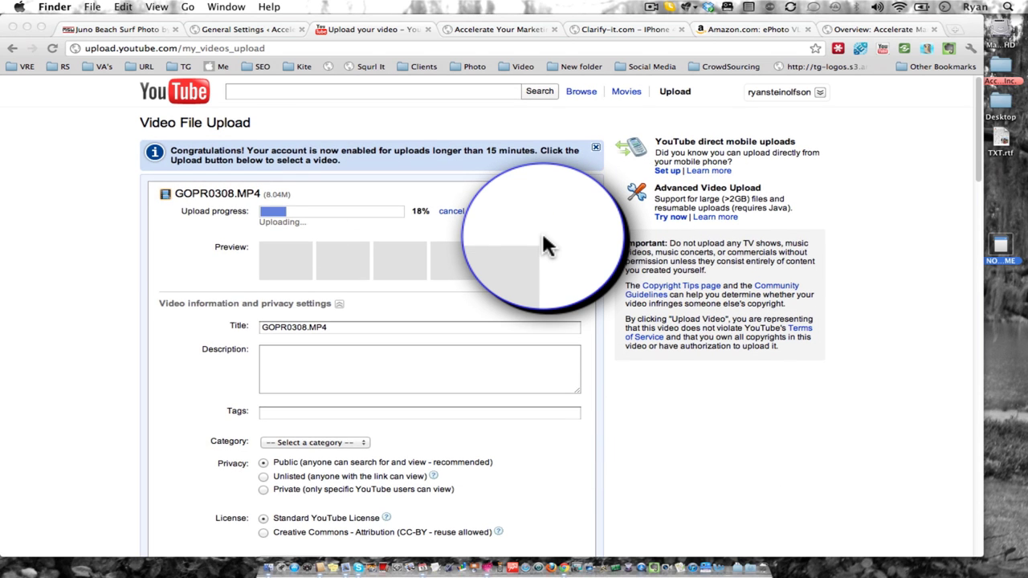
scroll(544, 245, "down", 2)
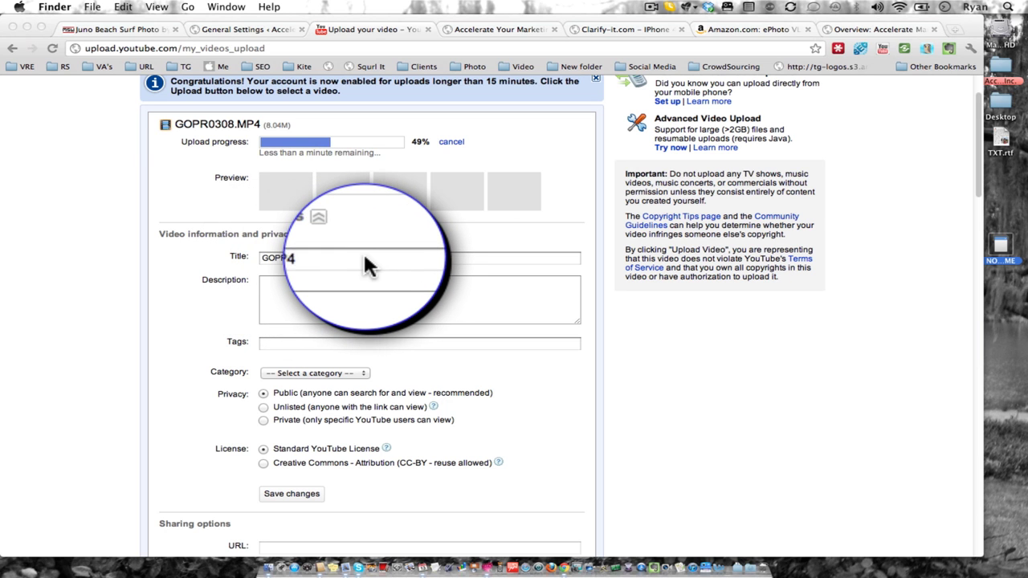
scroll(367, 251, "down", 5)
scroll(366, 251, "down", 8)
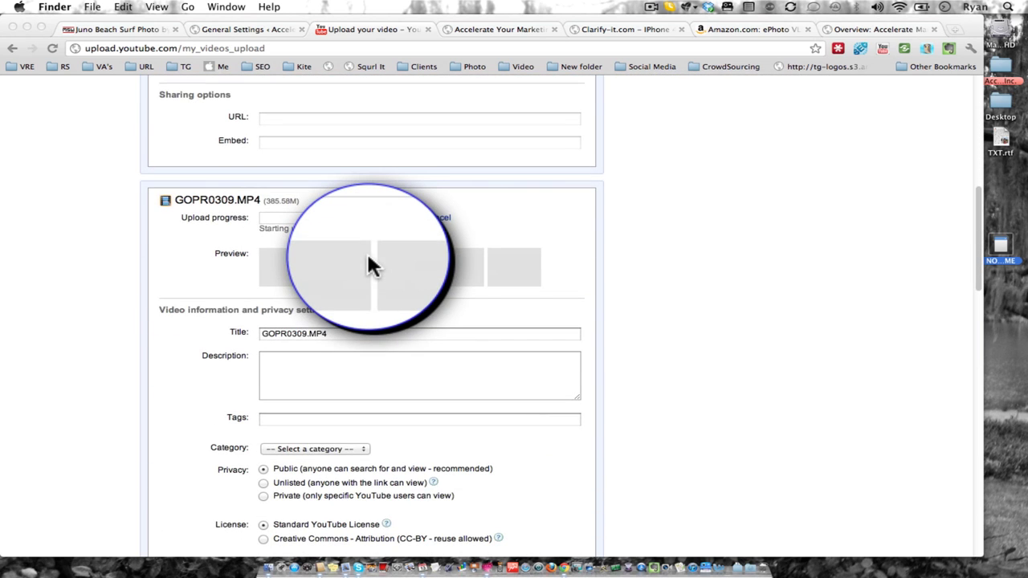
scroll(374, 245, "down", 3)
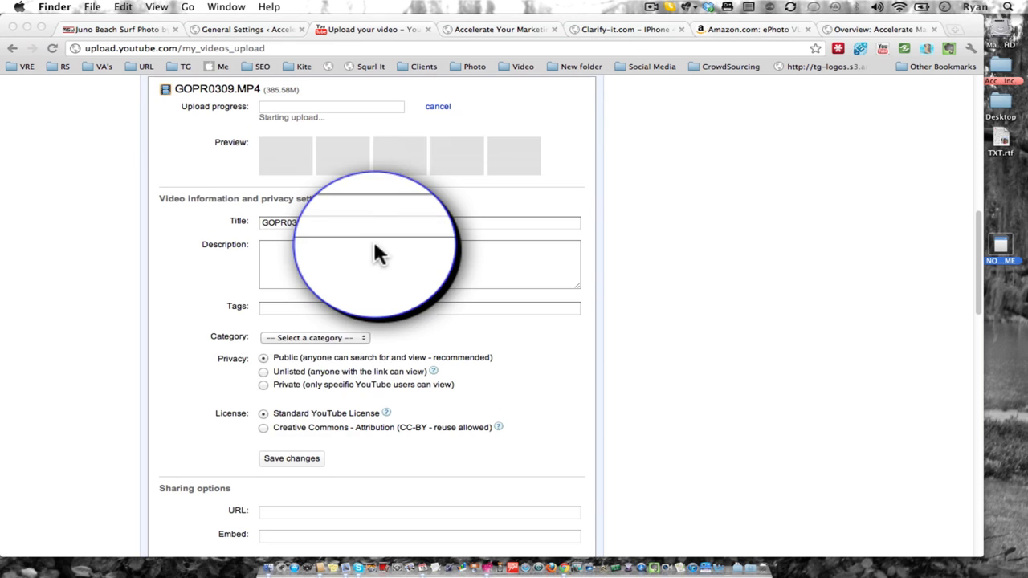
left_click(266, 367)
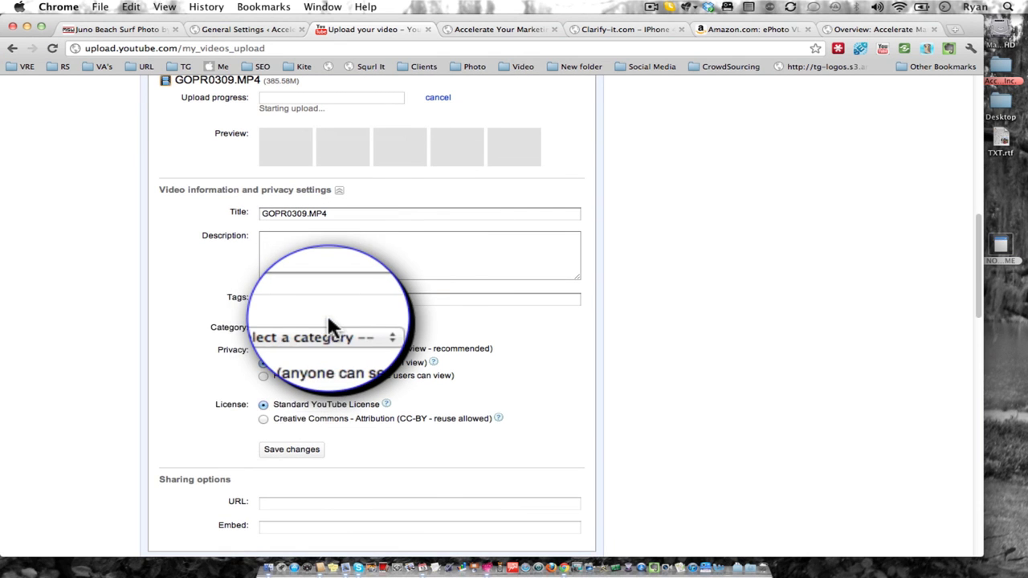
scroll(326, 321, "up", 3)
scroll(326, 321, "up", 8)
left_click(264, 283)
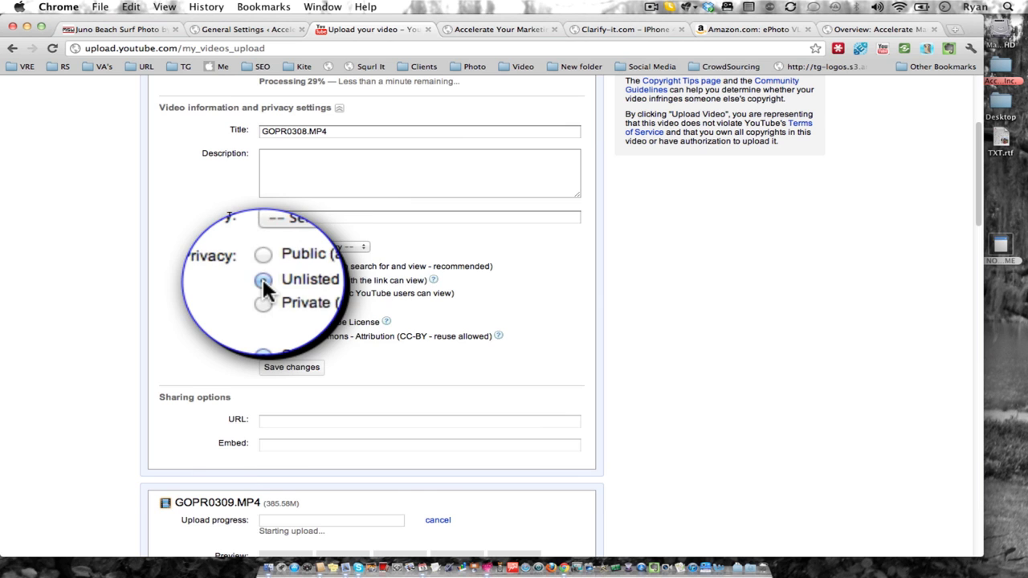
Scroll down through the remaining clips' upload settings and back to the top
scroll(364, 279, "down", 7)
scroll(364, 279, "down", 1)
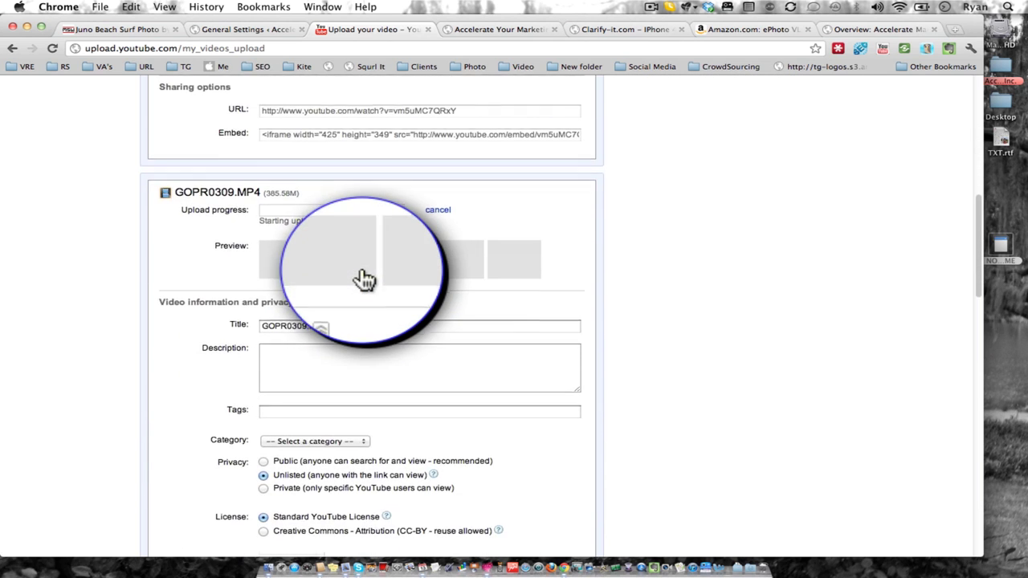
scroll(364, 279, "down", 4)
scroll(364, 279, "down", 1)
scroll(364, 279, "down", 6)
scroll(364, 278, "down", 3)
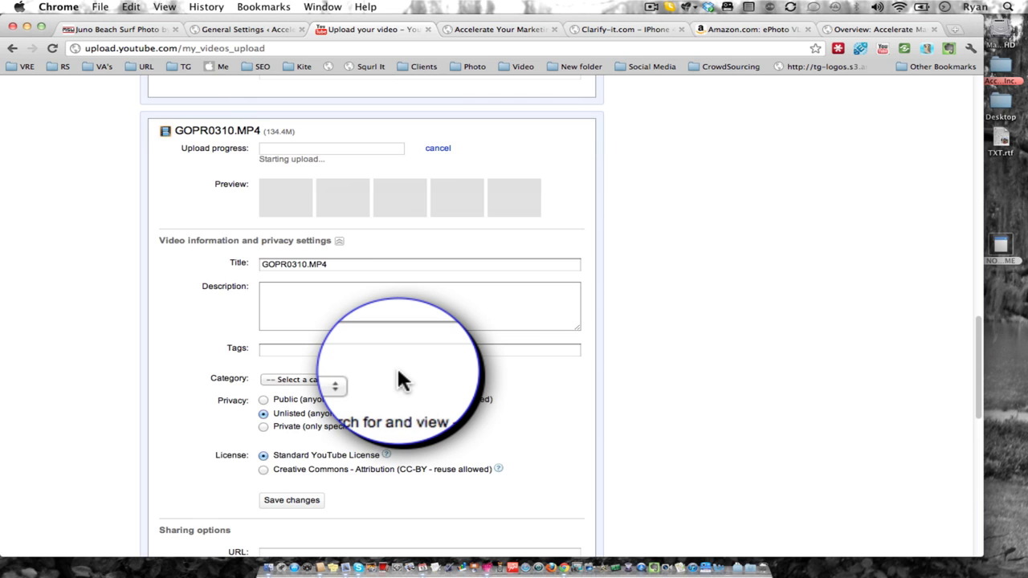
scroll(397, 365, "down", 10)
scroll(270, 177, "up", 1)
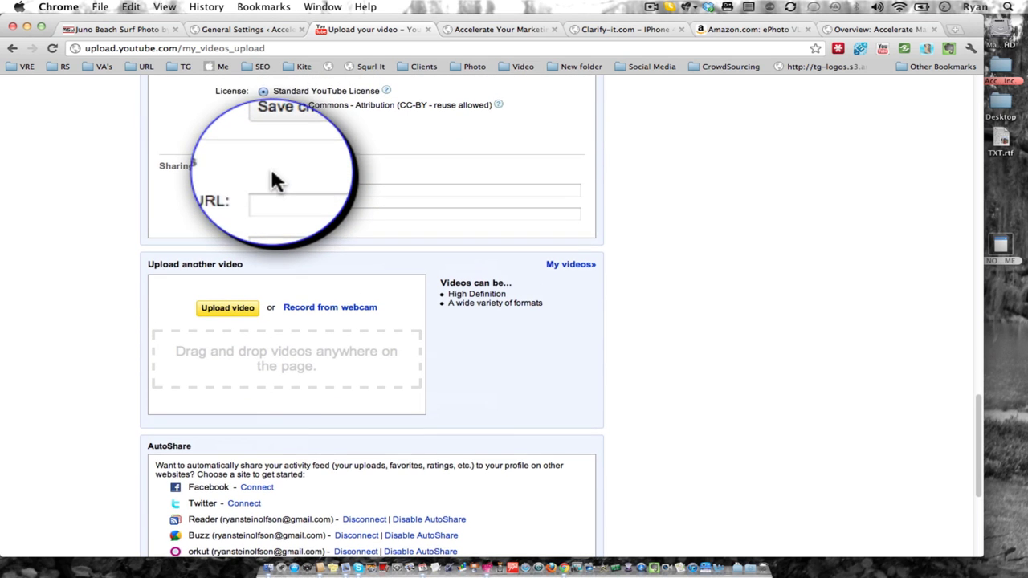
scroll(294, 142, "up", 3)
scroll(294, 143, "up", 3)
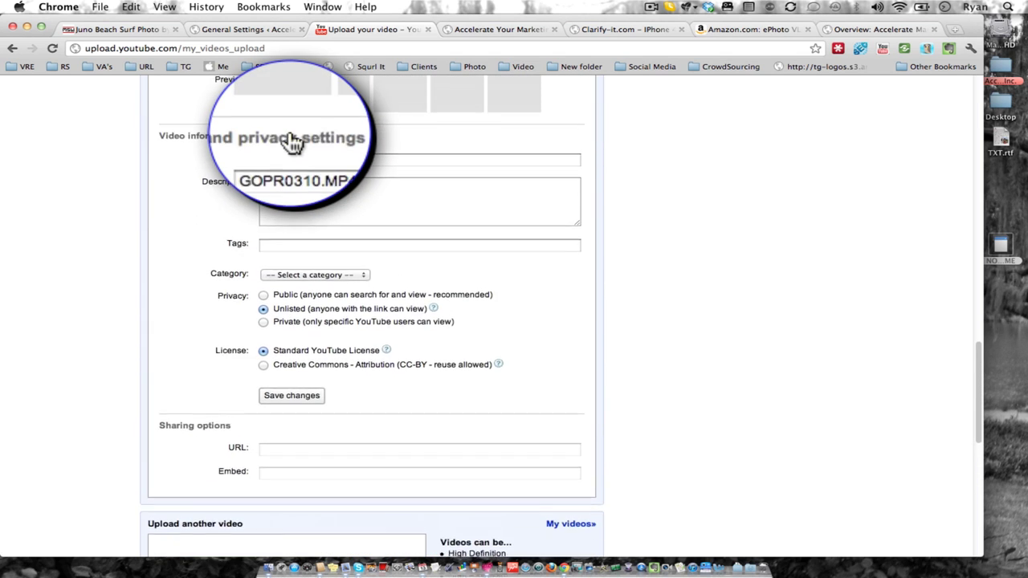
scroll(293, 143, "up", 3)
scroll(293, 142, "up", 3)
scroll(294, 142, "up", 1)
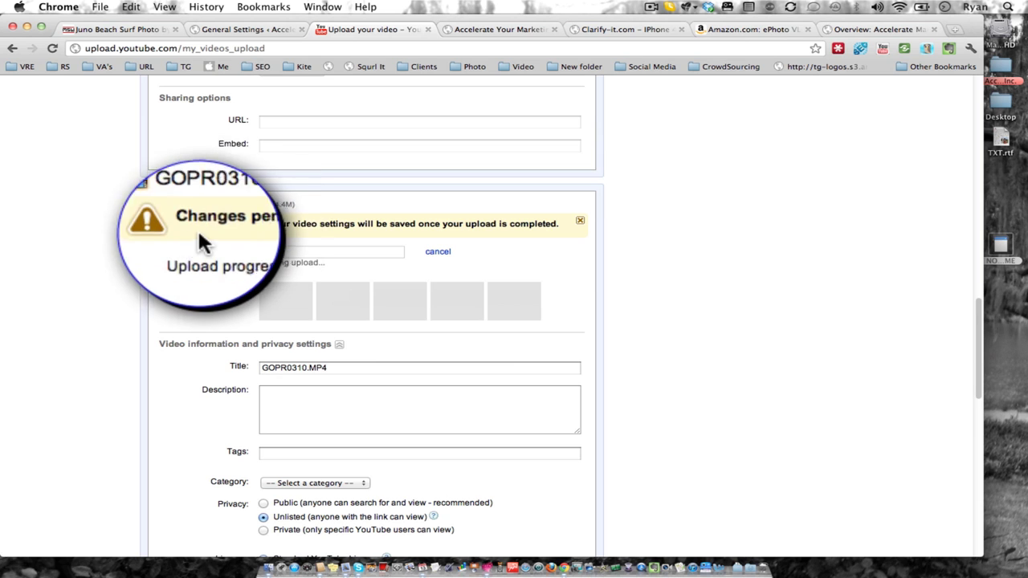
scroll(277, 227, "up", 5)
scroll(276, 232, "up", 1)
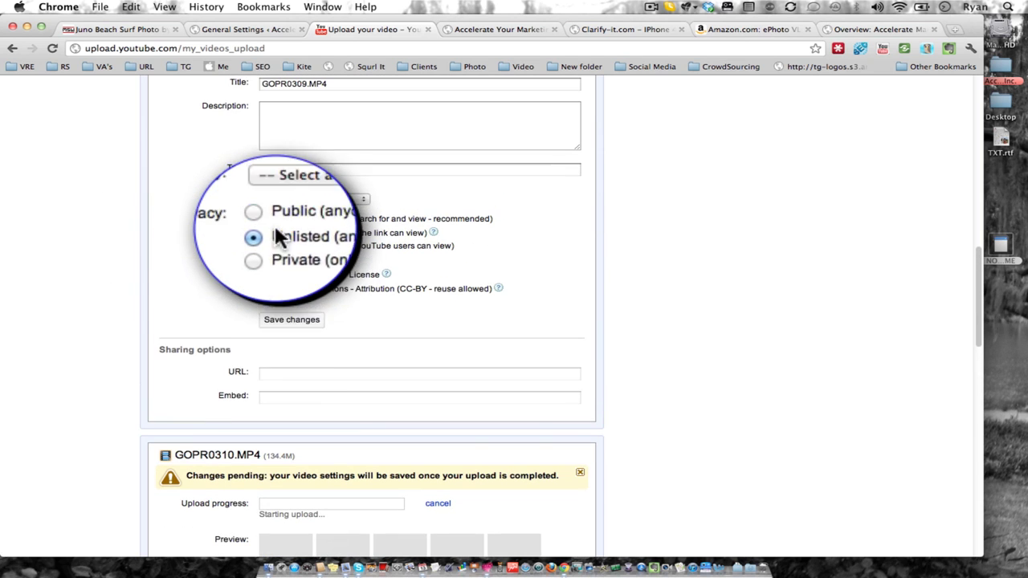
scroll(276, 329, "up", 1)
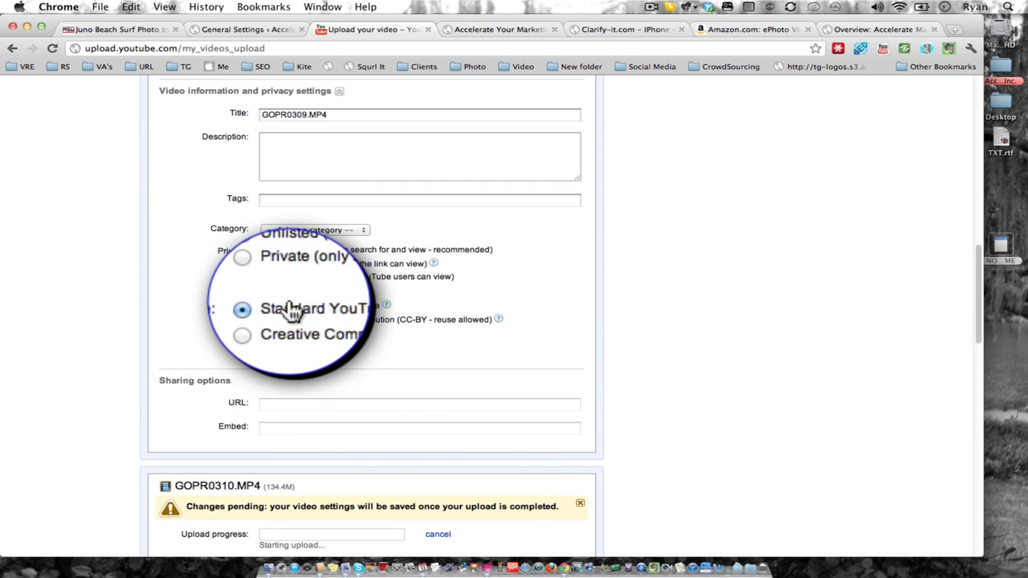
scroll(289, 310, "up", 5)
scroll(288, 310, "up", 6)
scroll(290, 310, "up", 4)
scroll(285, 322, "up", 1)
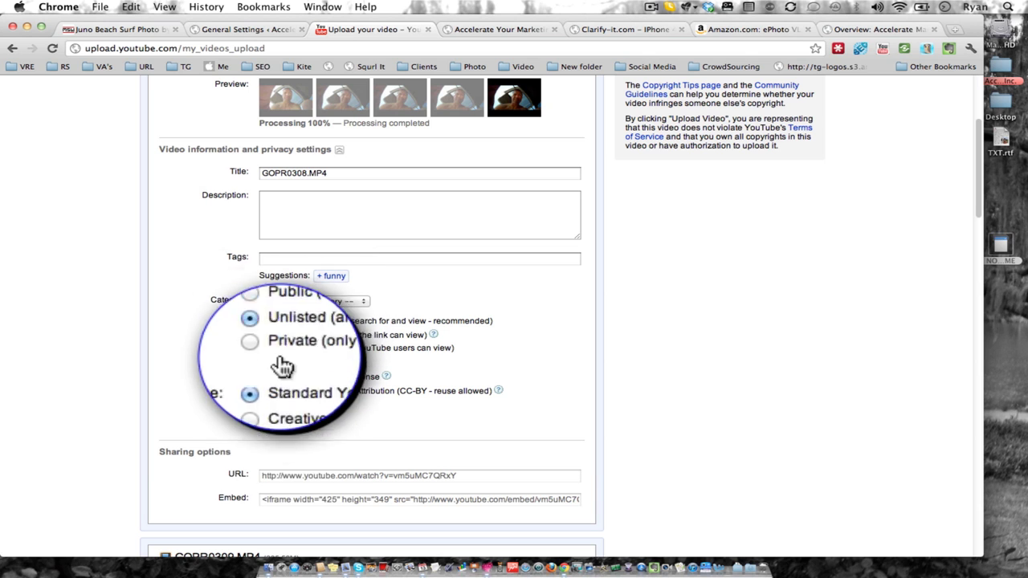
Save GOPR0308's privacy settings and check GOPR0309's unlisted upload progress
left_click(289, 422)
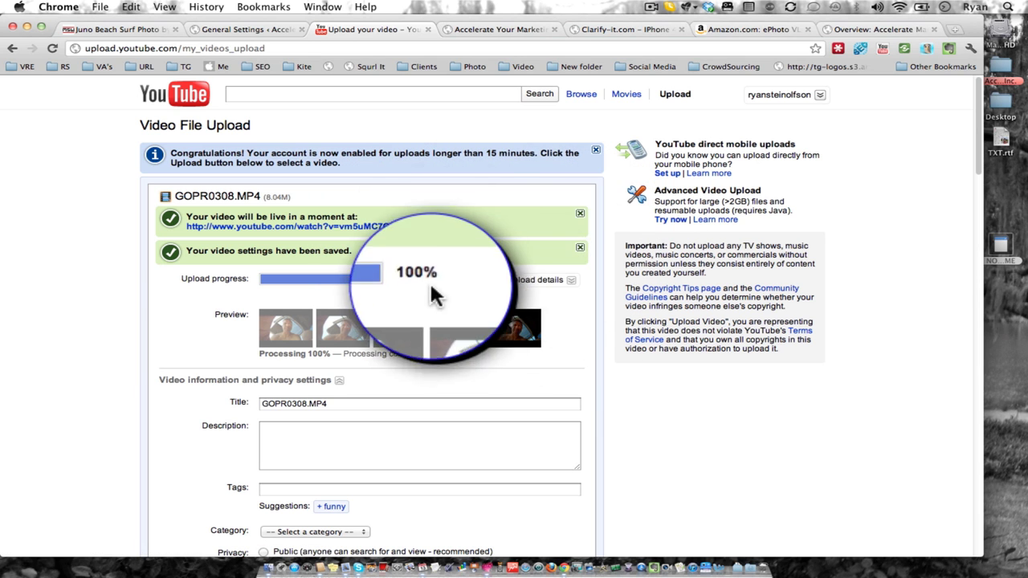
scroll(527, 196, "down", 5)
scroll(527, 197, "down", 4)
scroll(527, 197, "down", 6)
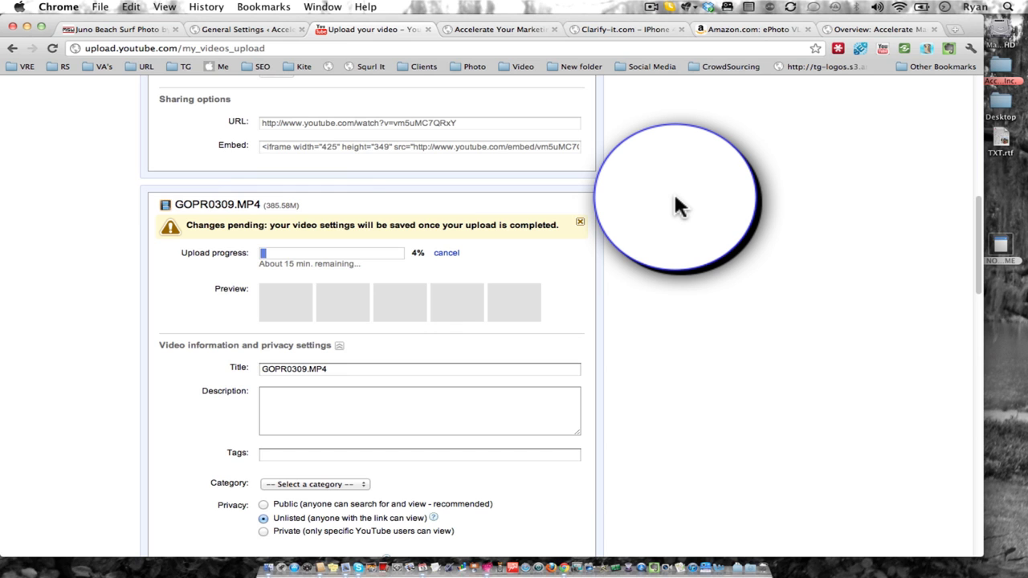
scroll(675, 199, "down", 2)
scroll(674, 200, "down", 10)
scroll(675, 199, "up", 1)
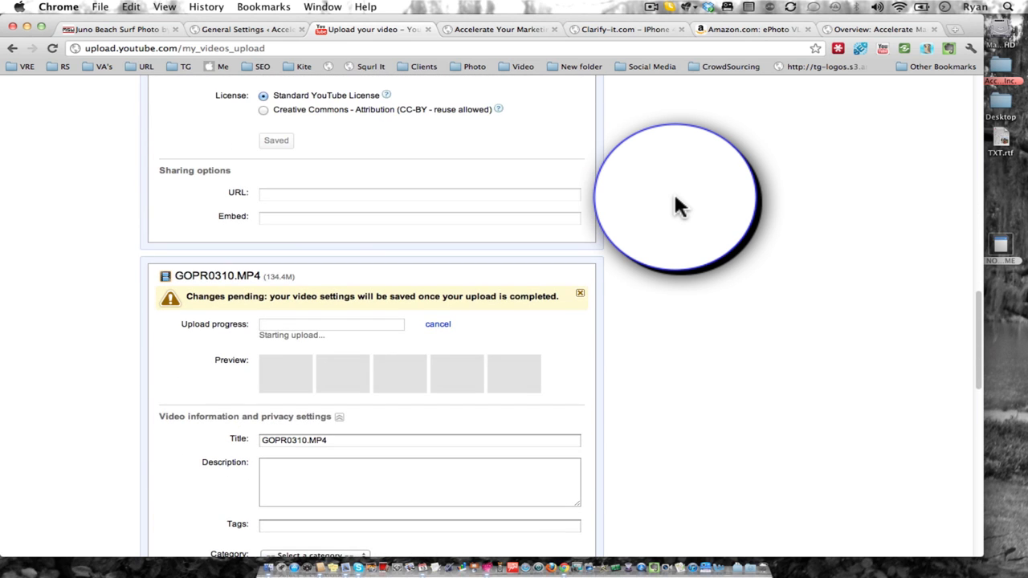
scroll(675, 199, "down", 4)
scroll(675, 201, "down", 1)
scroll(675, 201, "up", 10)
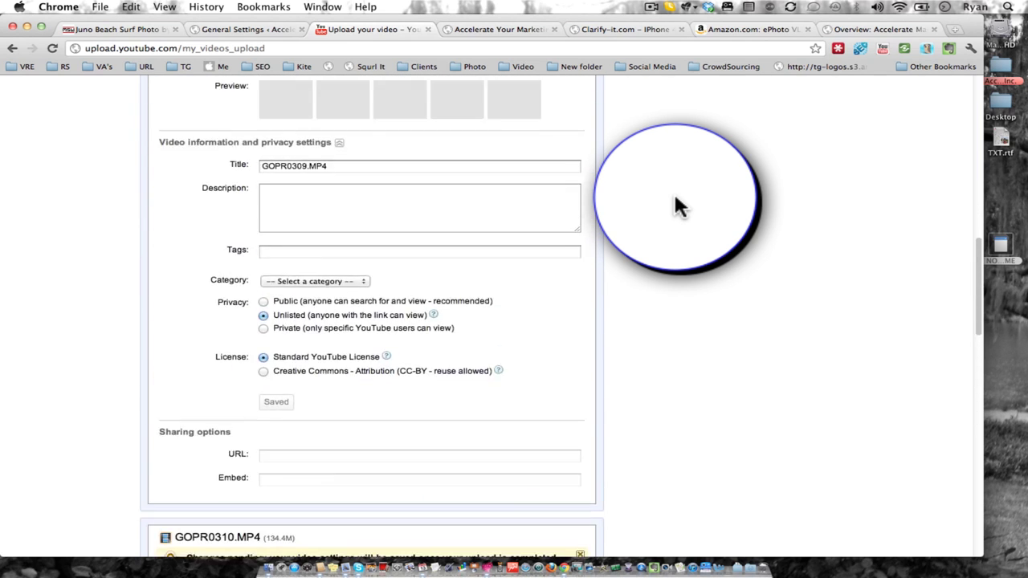
scroll(675, 201, "up", 10)
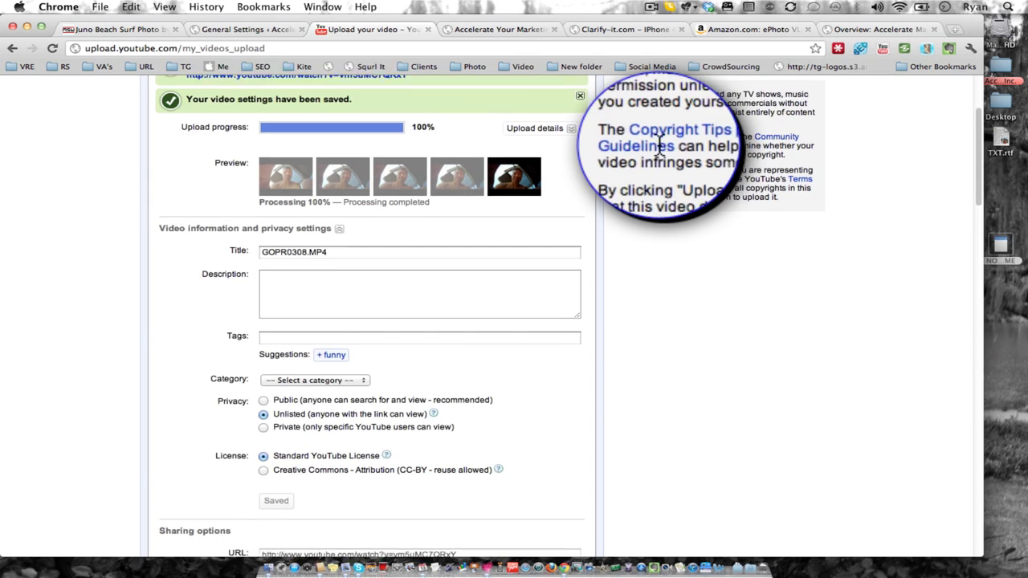
scroll(663, 152, "down", 10)
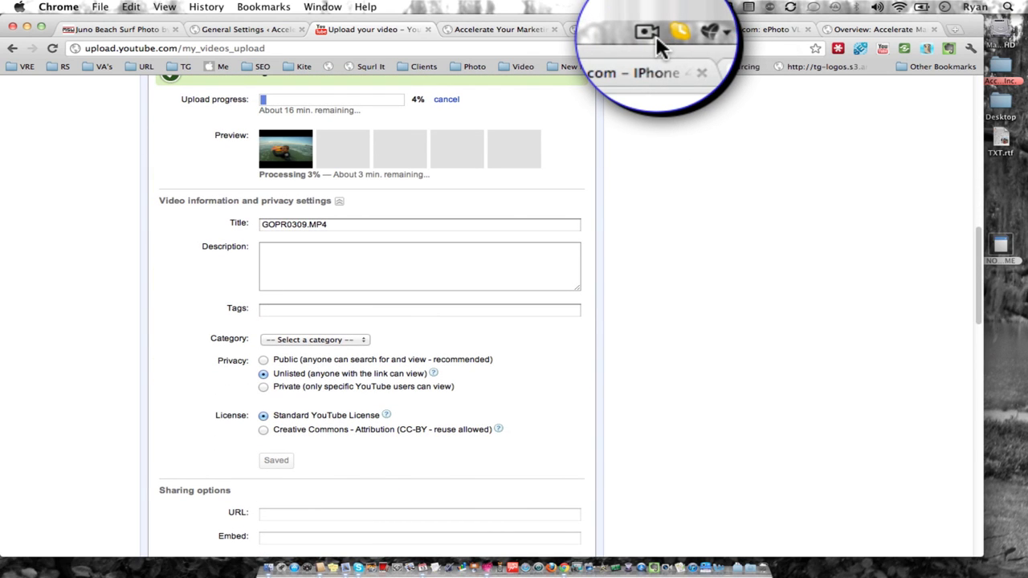
left_click(651, 7)
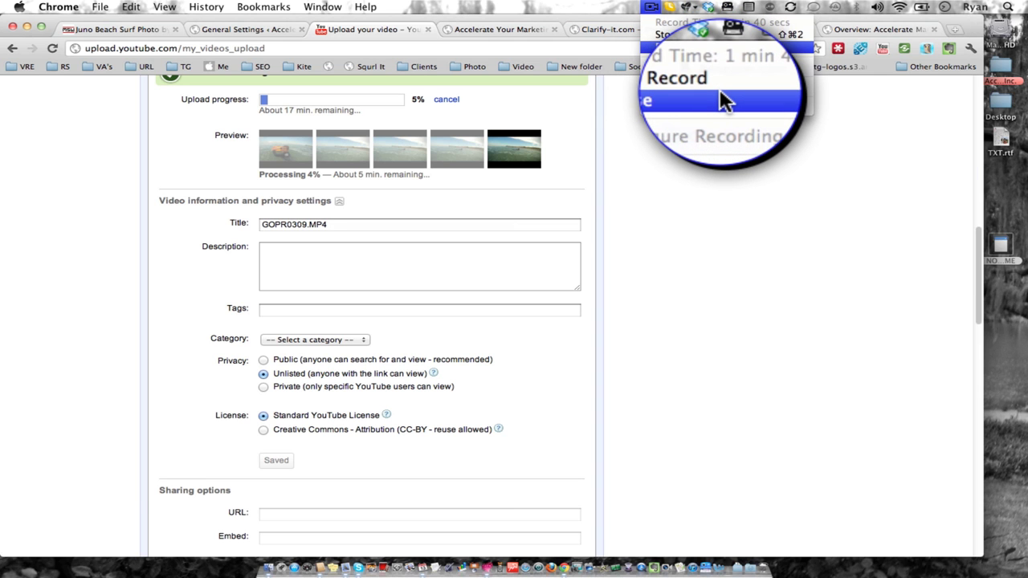
Confirm GOPR0308, GOPR0309 and GOPR0310 show 100% processed, then open the account dropdown
left_click(720, 45)
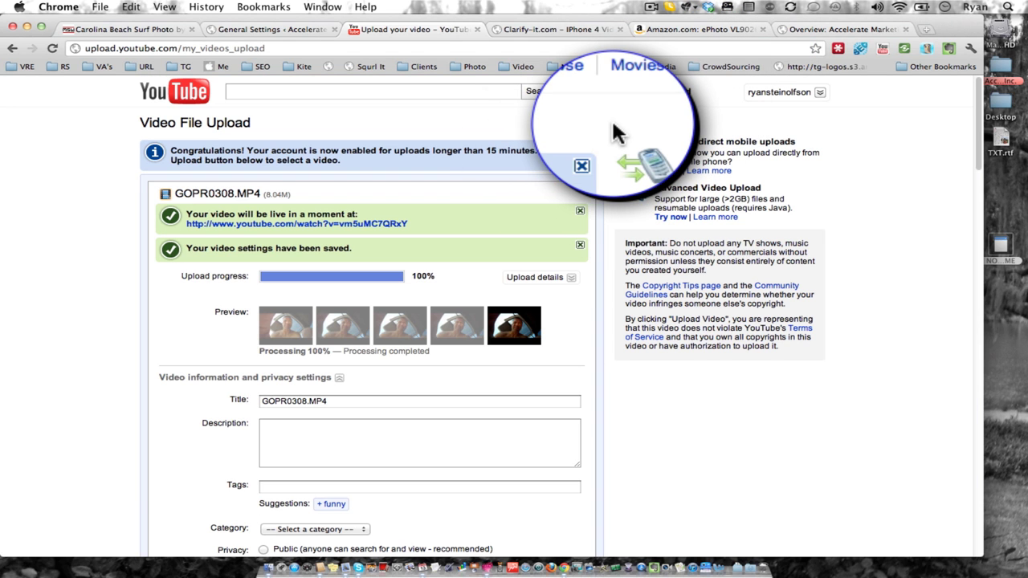
scroll(597, 155, "down", 5)
scroll(596, 155, "down", 5)
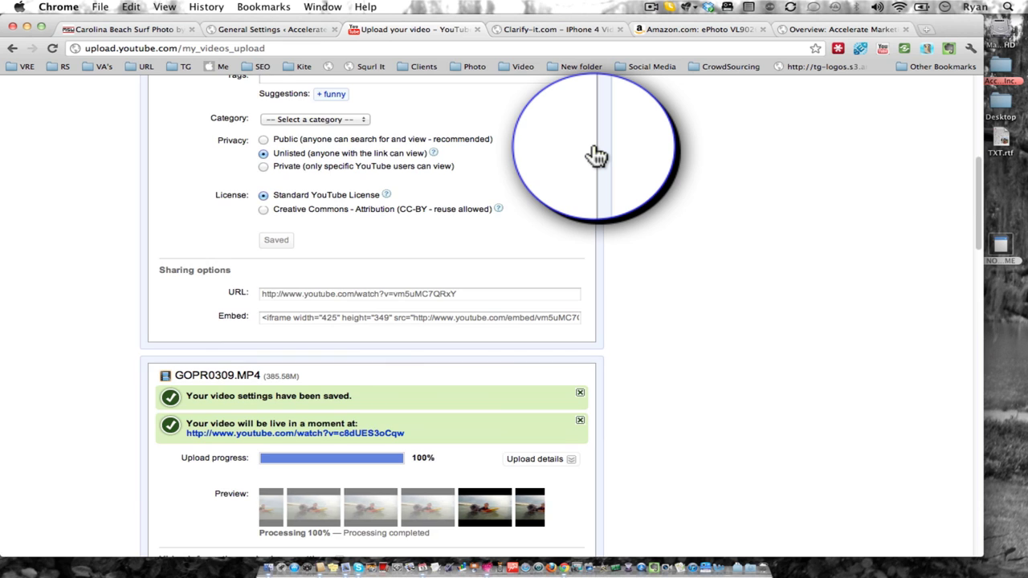
scroll(596, 155, "down", 5)
scroll(596, 155, "down", 2)
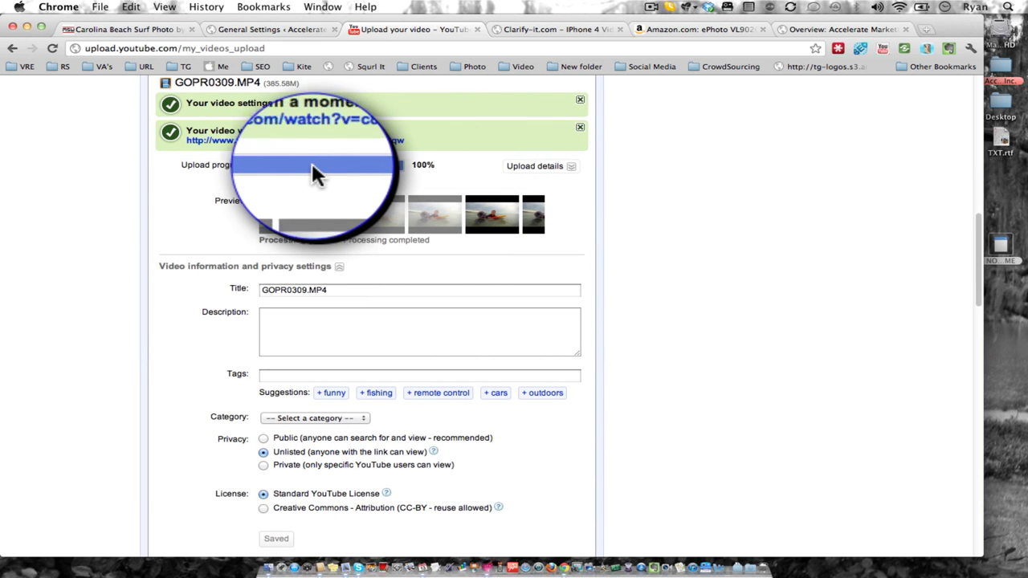
scroll(329, 164, "down", 10)
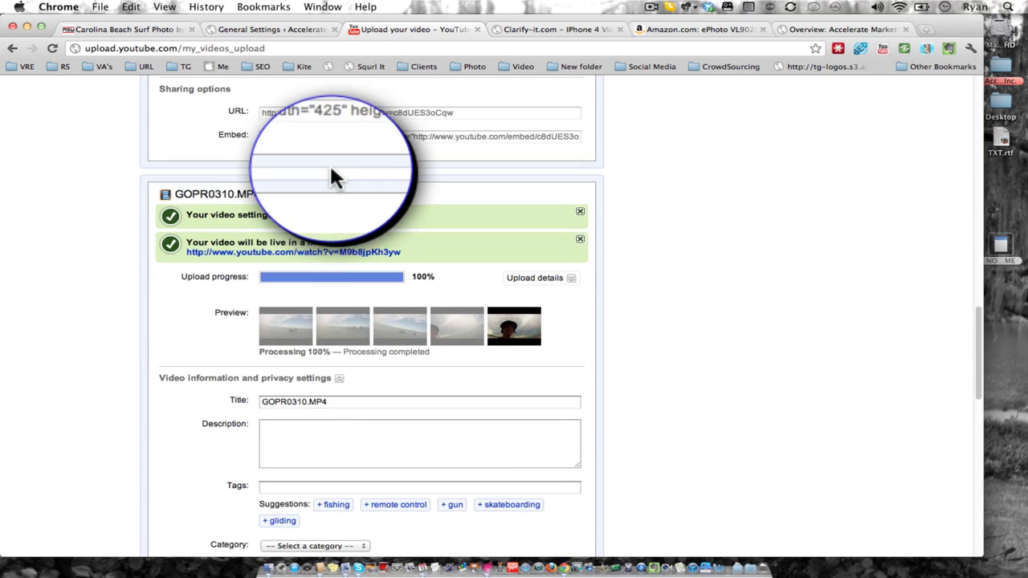
scroll(351, 281, "down", 4)
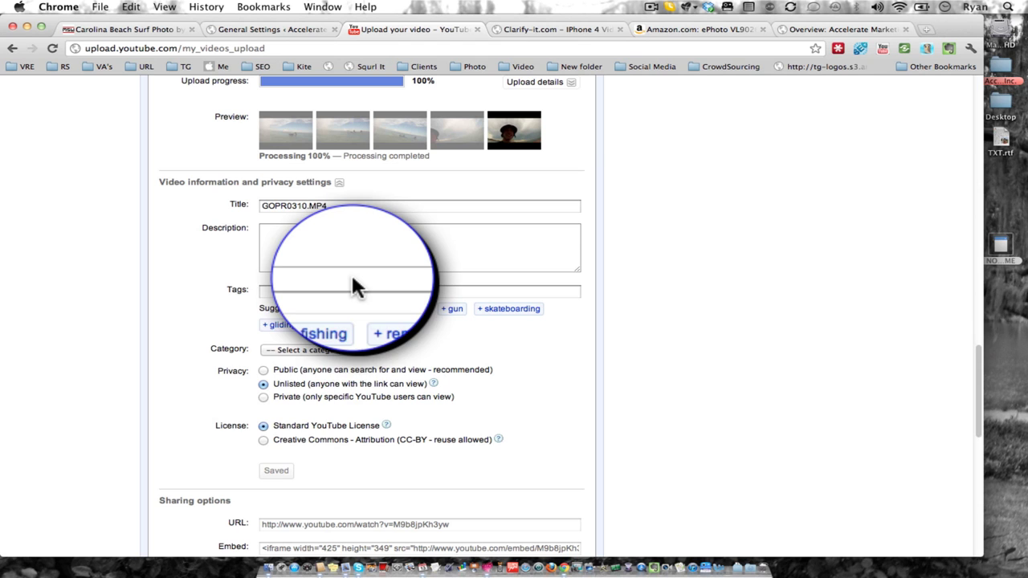
scroll(265, 426, "up", 10)
scroll(377, 276, "up", 20)
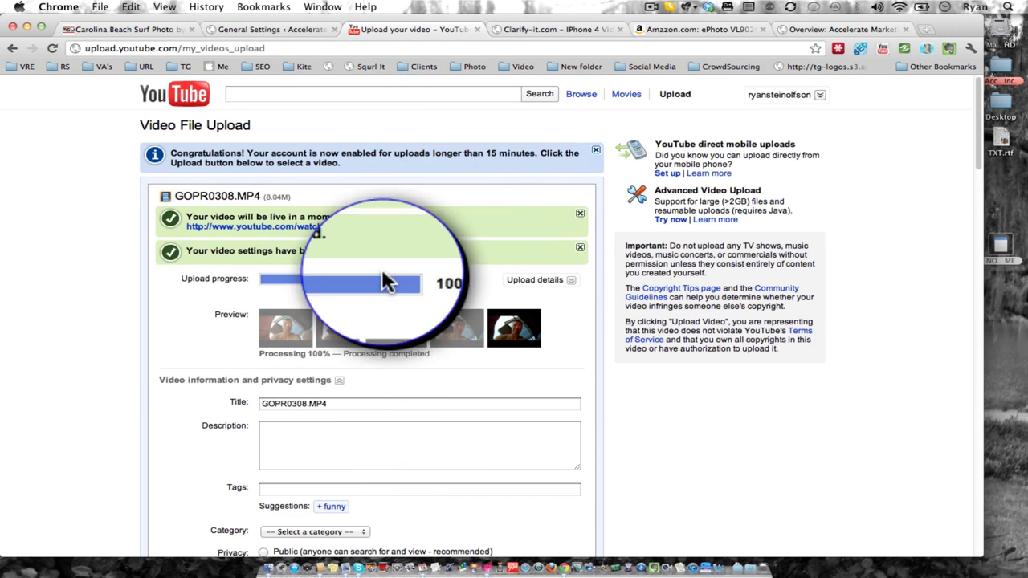
left_click(819, 94)
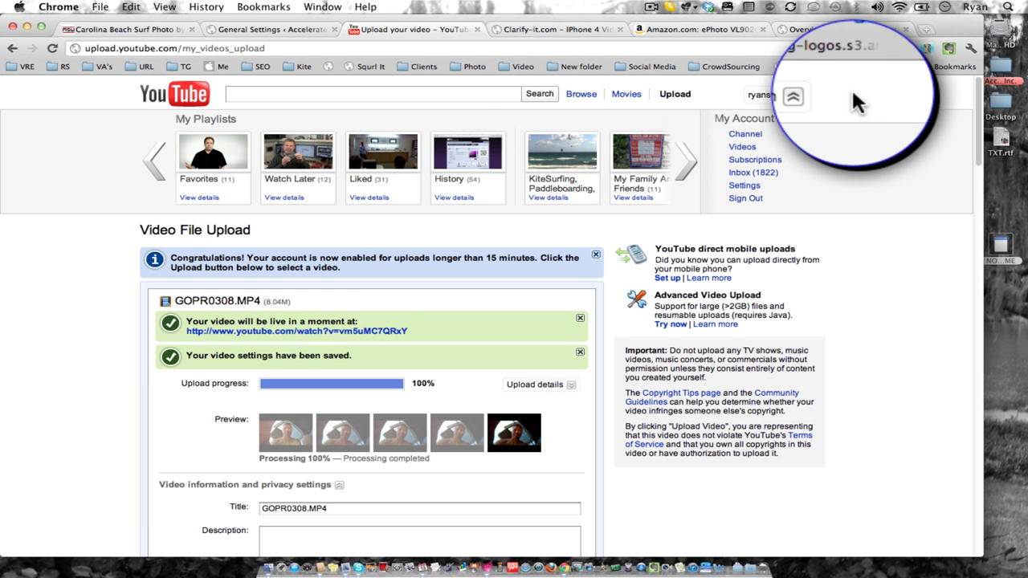
Visit the channel page, pause its featured video, then choose Settings from the account menu
left_click(747, 134)
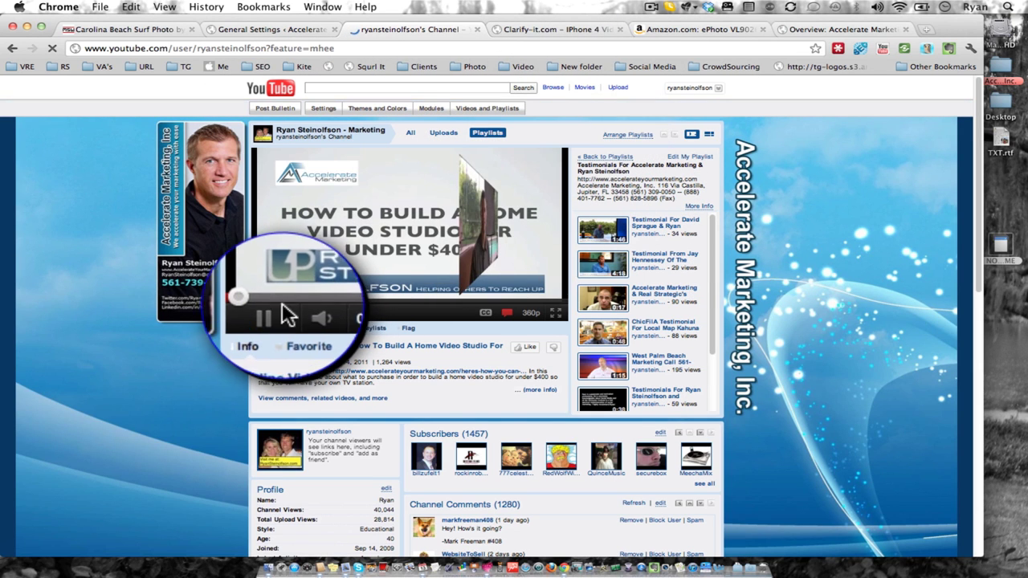
left_click(272, 313)
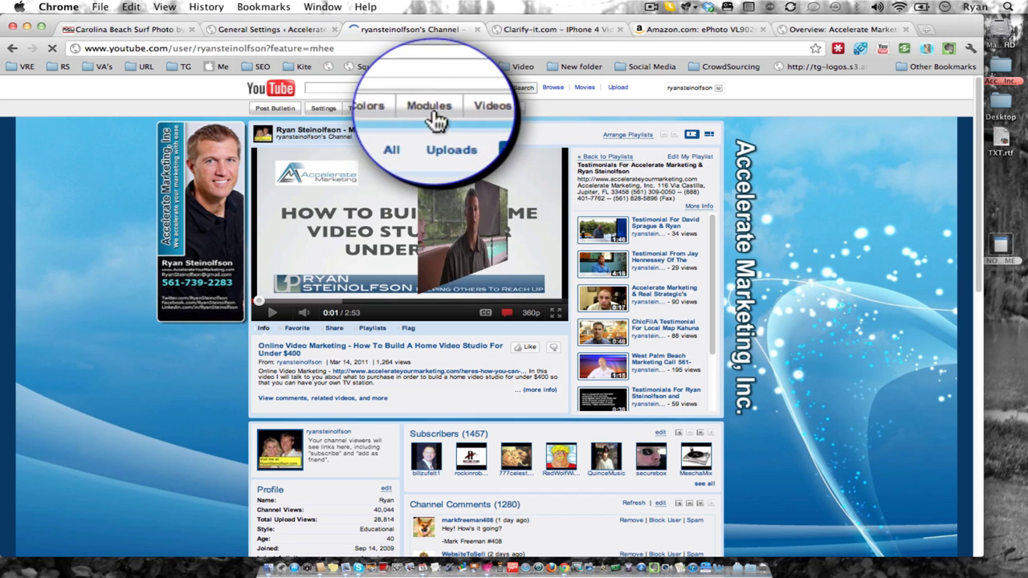
left_click(323, 107)
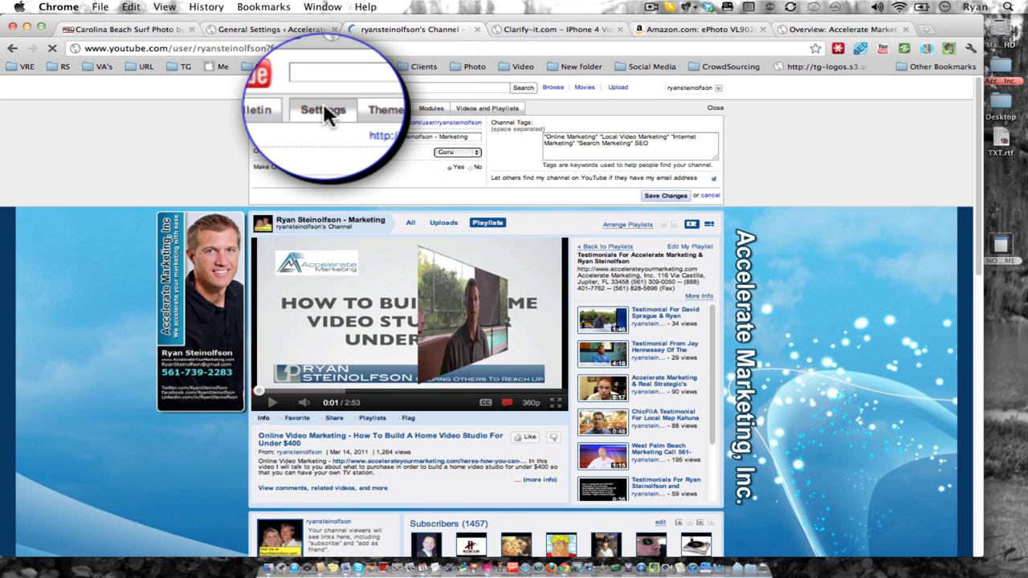
left_click(718, 93)
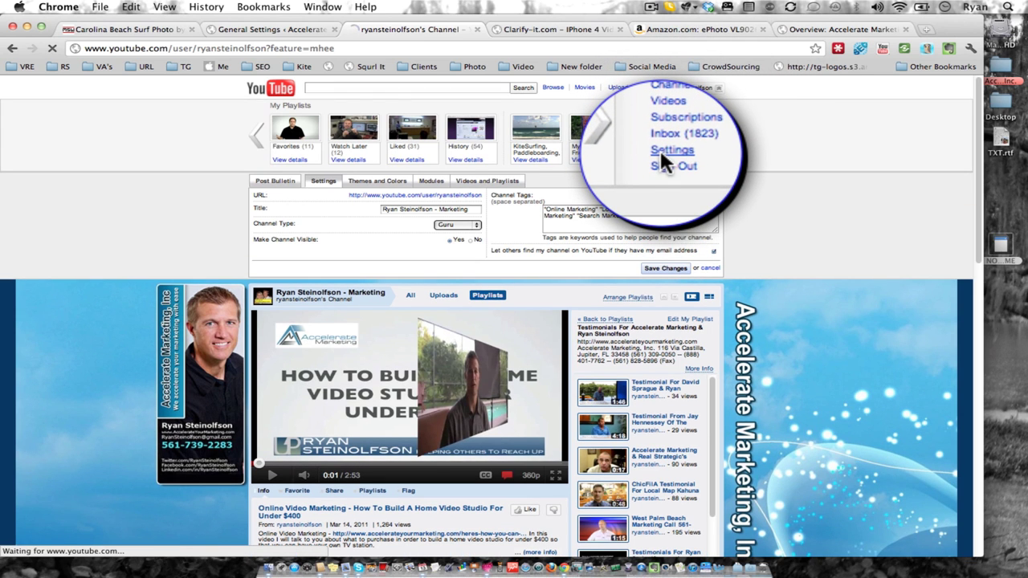
left_click(661, 152)
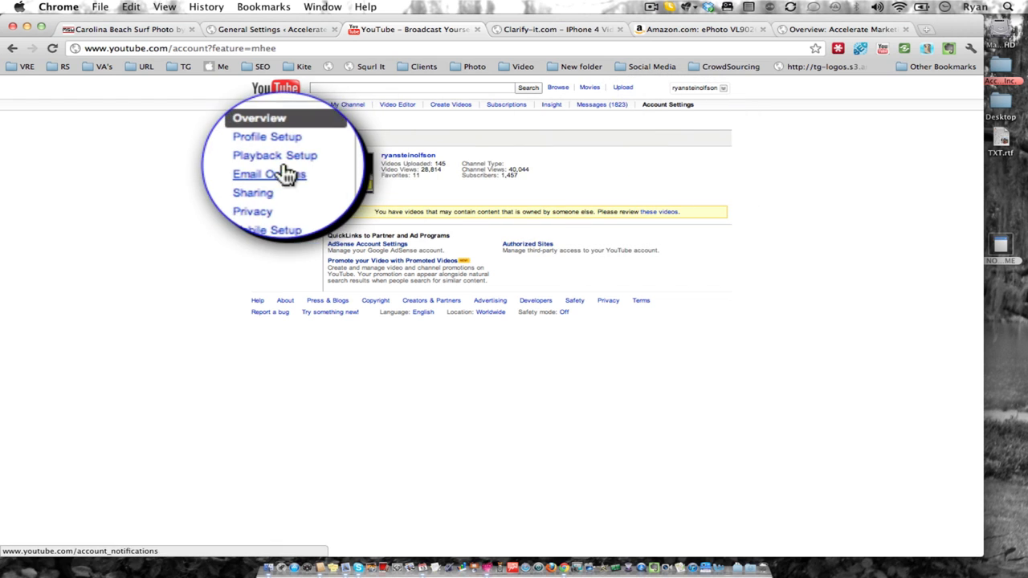
Load YouTube Video Editor from the Account Settings header's Video Editor link
left_click(405, 103)
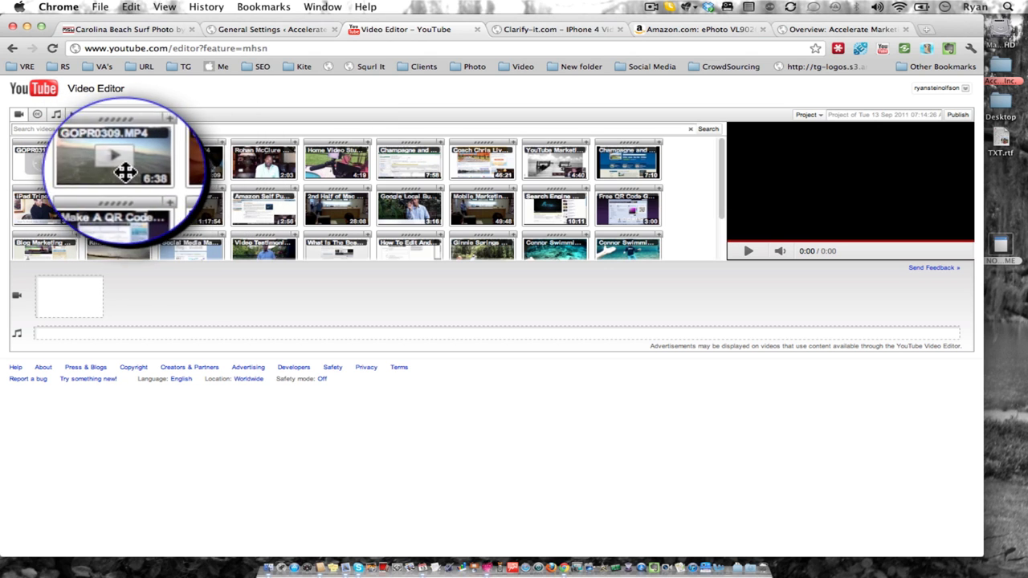
mouse_move(191, 161)
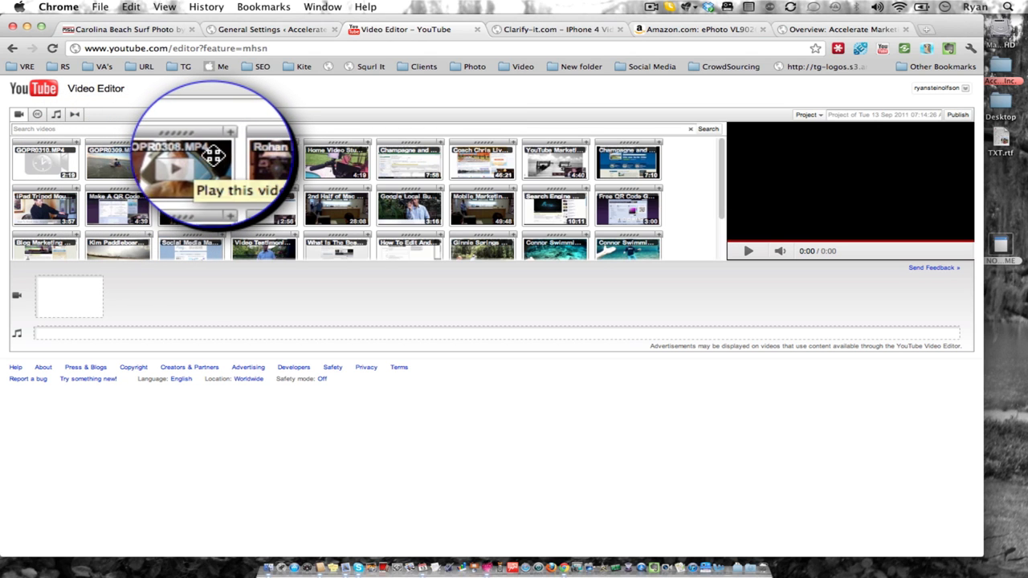
mouse_move(195, 173)
left_mouse_down()
mouse_move(241, 141)
mouse_move(217, 147)
left_mouse_up()
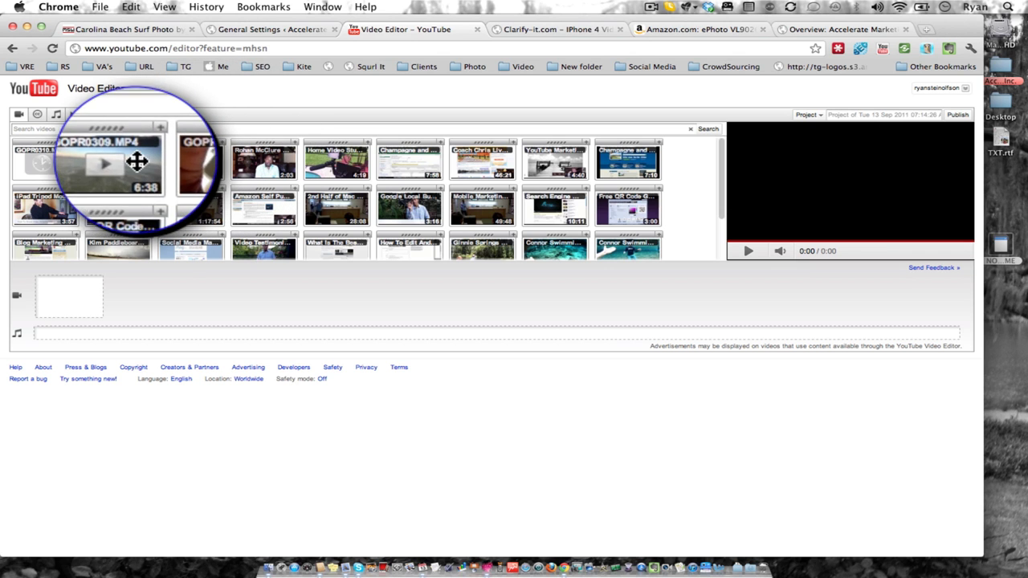
mouse_move(117, 161)
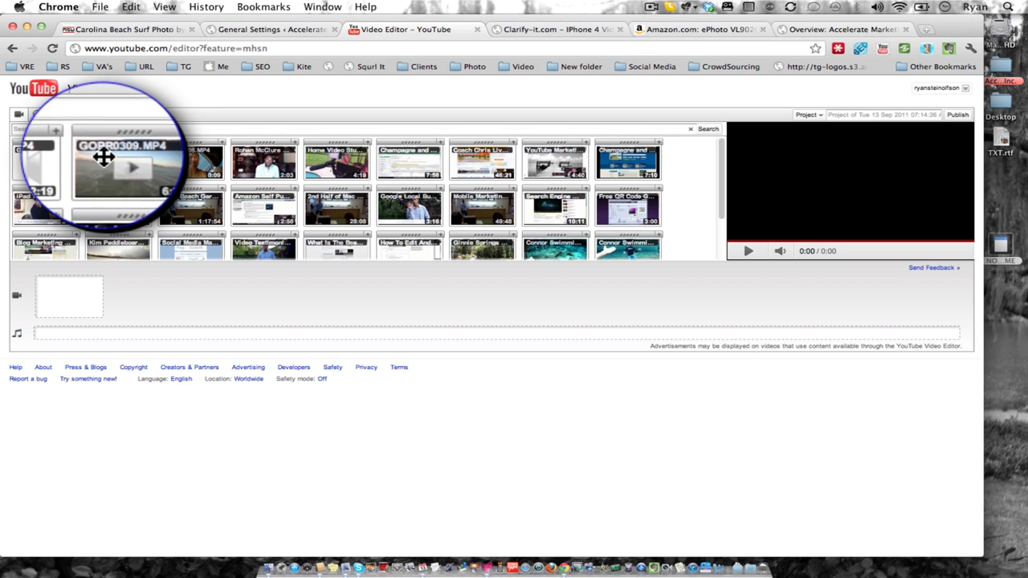
Place GOPR0309 in the first timeline slot and GOPR0310 right after it
left_click_drag(102, 163, 103, 300)
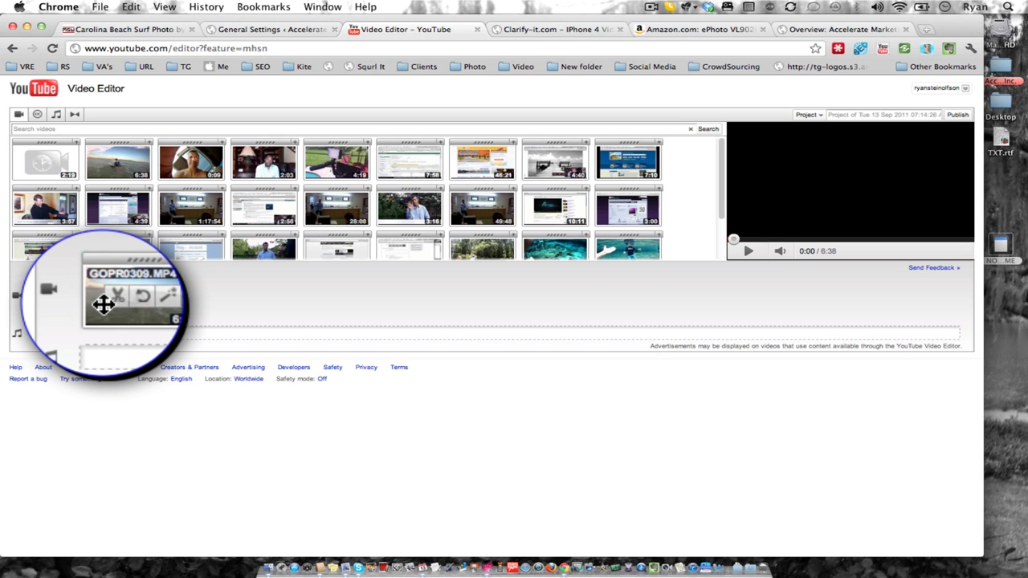
left_click_drag(103, 303, 88, 301)
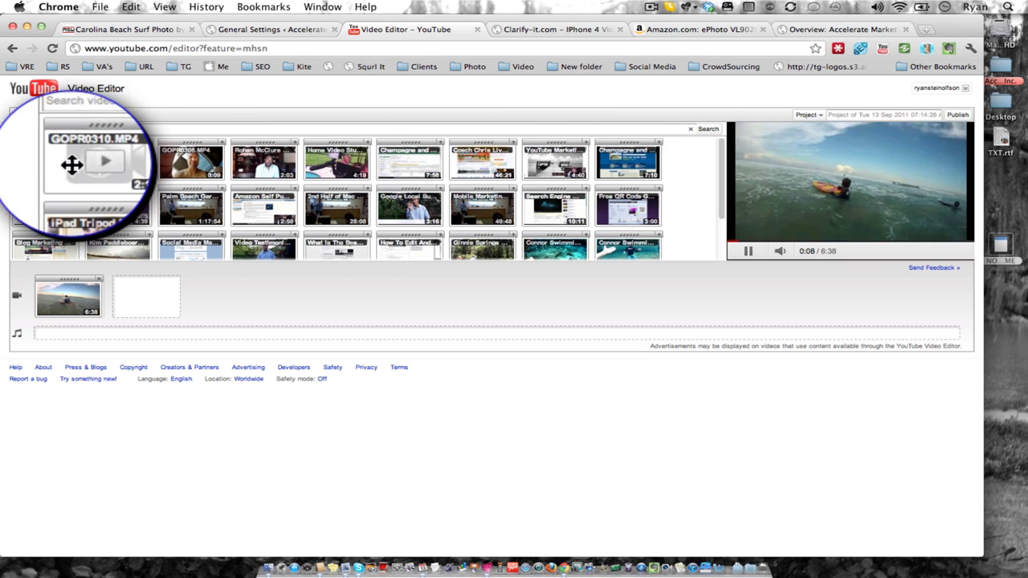
left_click(651, 8)
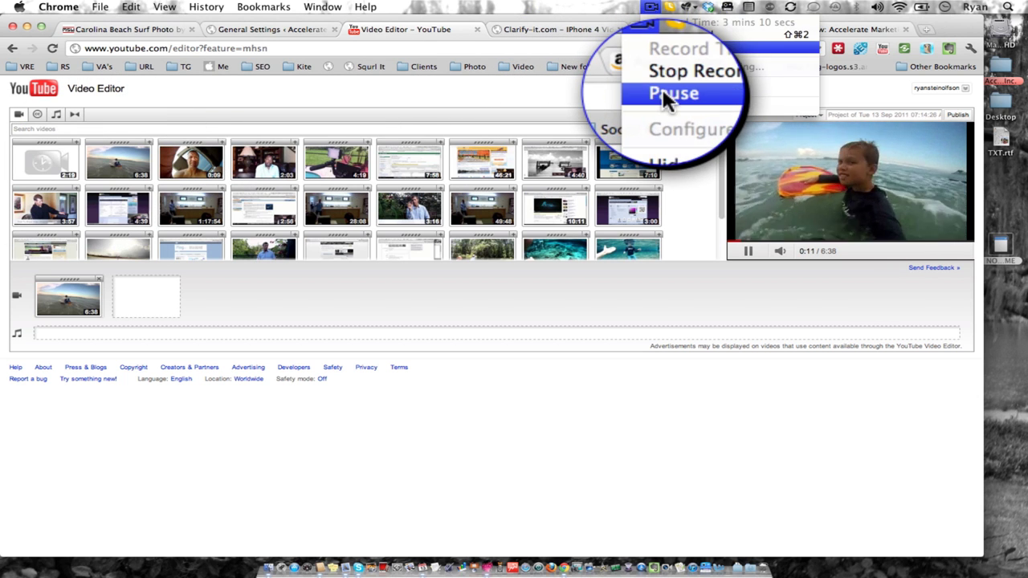
left_click(662, 88)
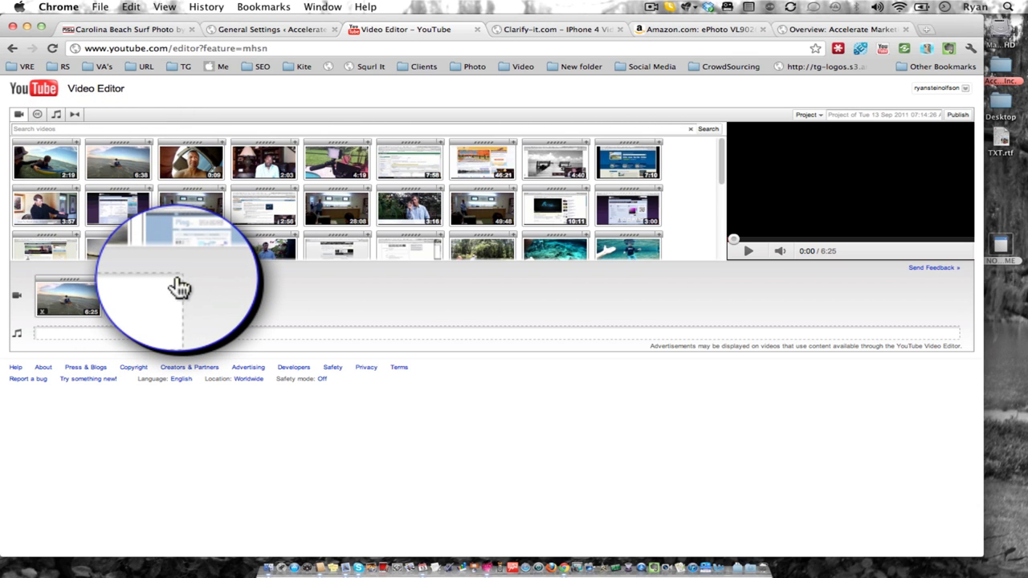
mouse_move(72, 159)
left_mouse_down()
mouse_move(137, 299)
mouse_move(120, 299)
mouse_move(181, 310)
left_mouse_up()
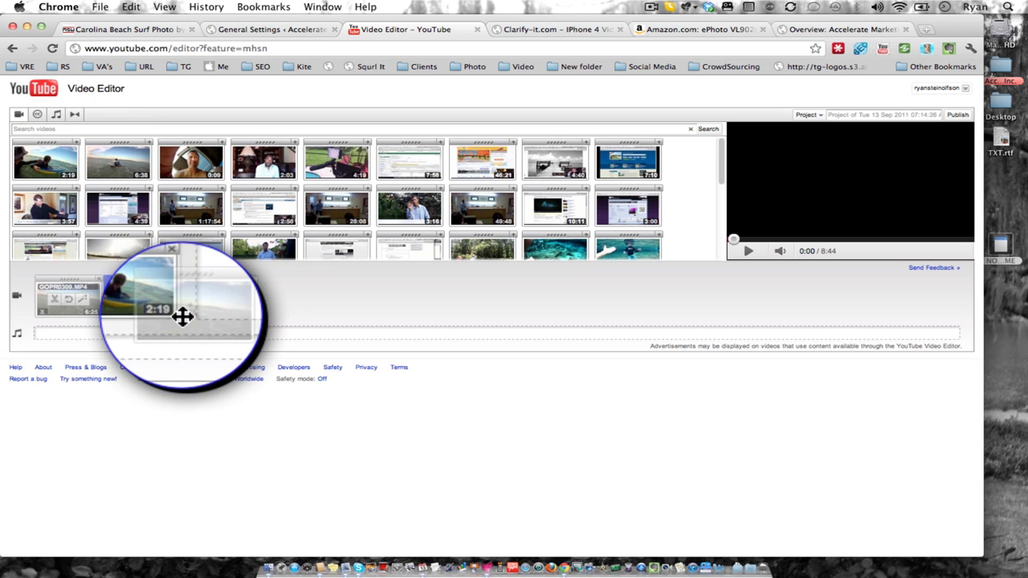
mouse_move(81, 289)
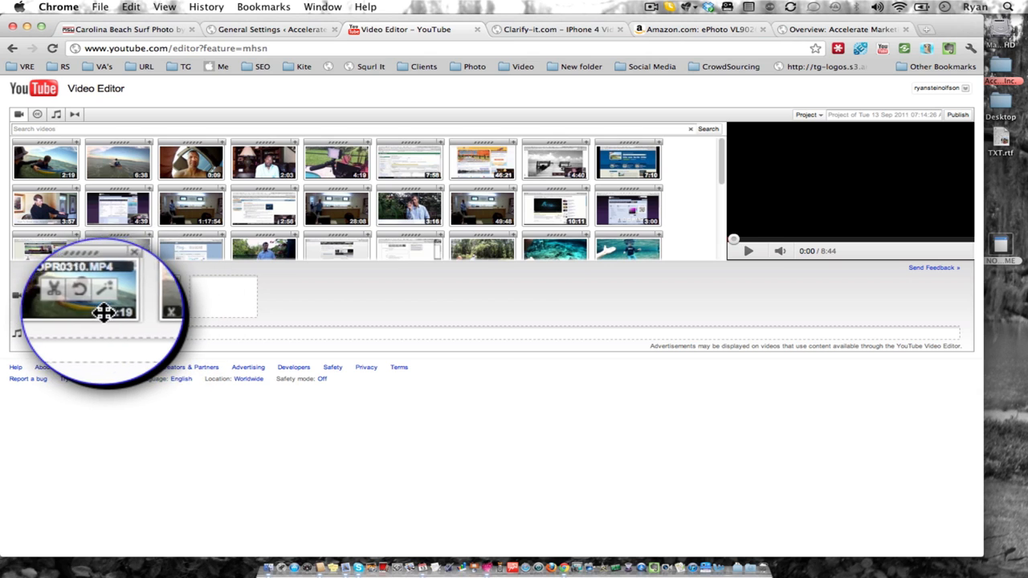
left_click_drag(104, 311, 212, 309)
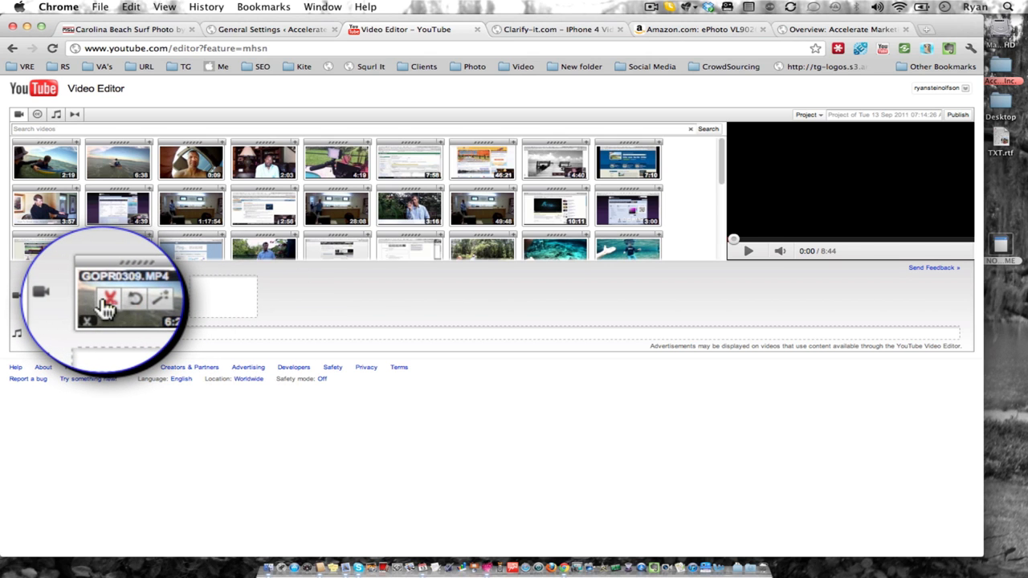
Trim GOPR0309's start past one minute and shorten its end, saving it at 4:59
left_click(101, 299)
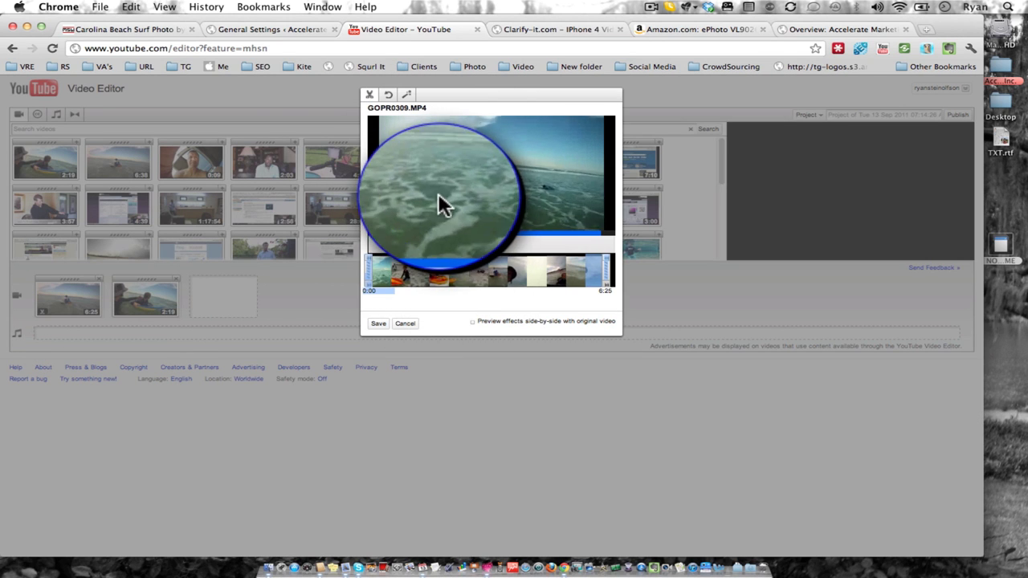
left_click(388, 244)
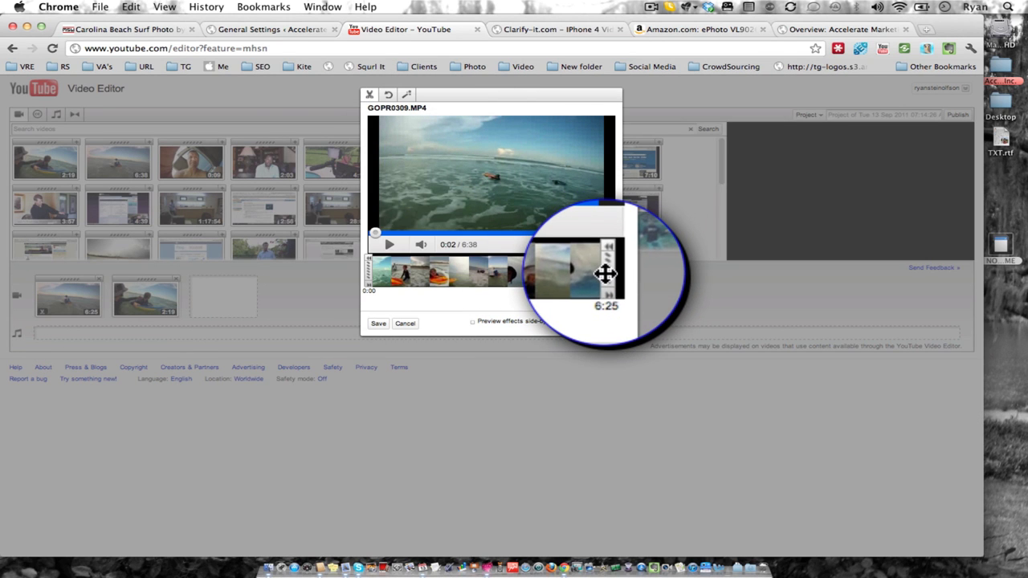
mouse_move(606, 274)
left_mouse_down()
mouse_move(563, 274)
mouse_move(594, 274)
left_mouse_up()
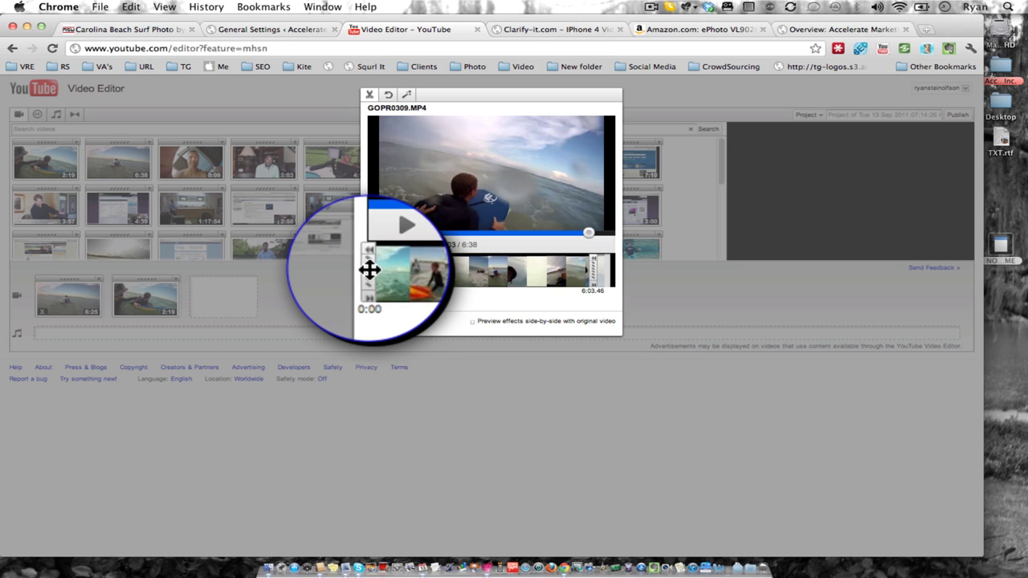
left_click_drag(369, 270, 397, 271)
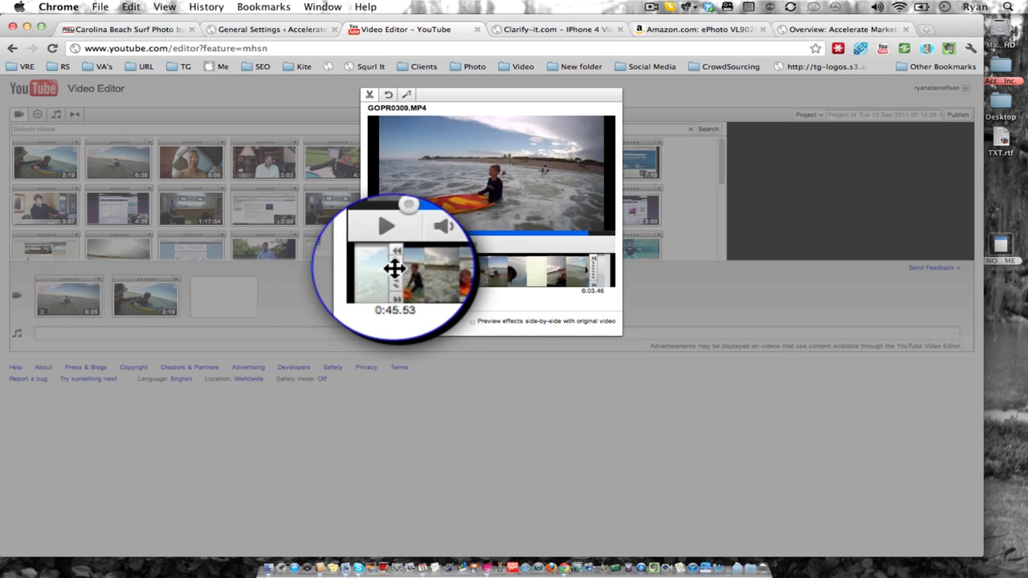
left_click_drag(394, 270, 392, 270)
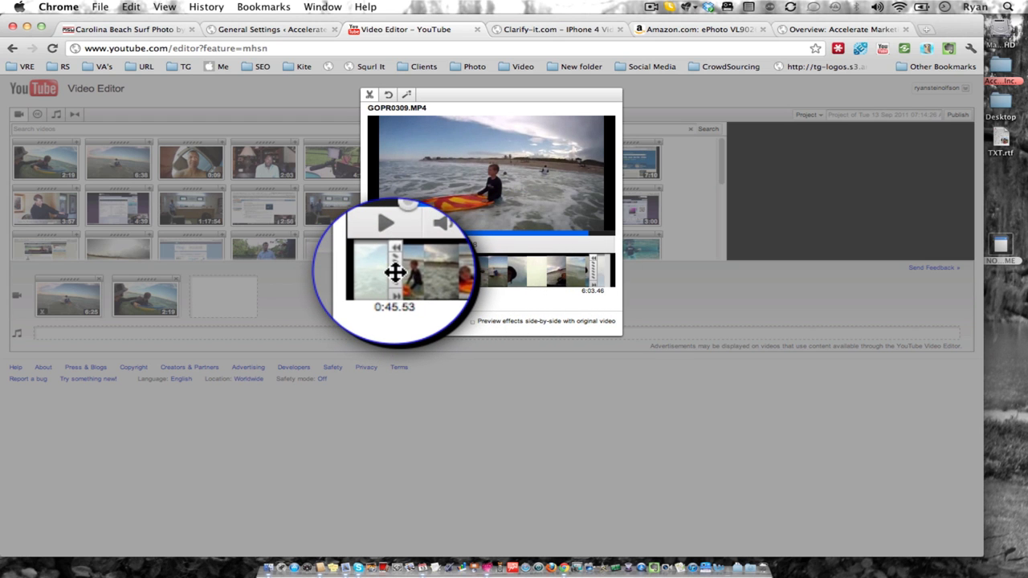
left_click_drag(394, 272, 408, 273)
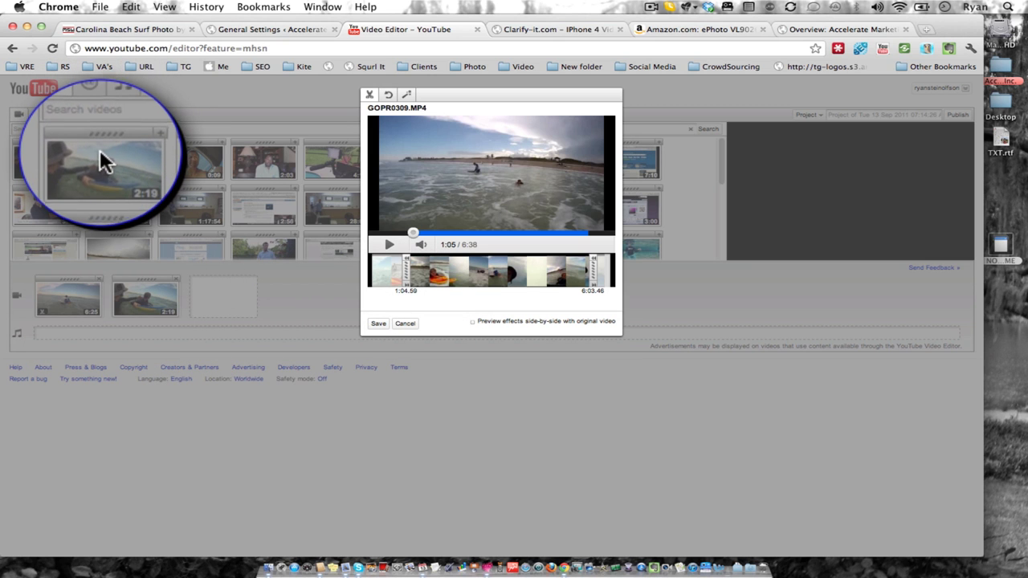
left_click(375, 318)
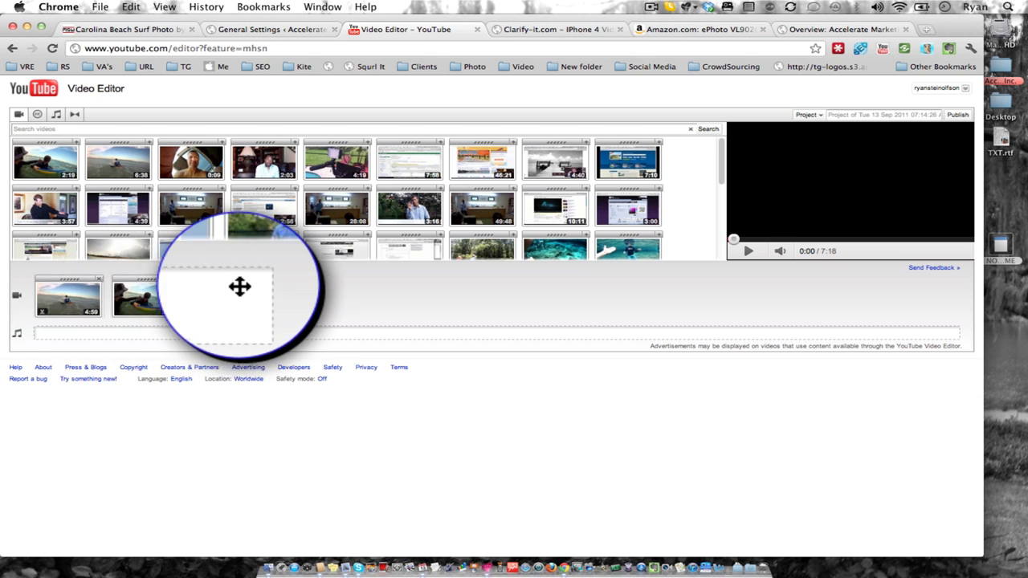
mouse_move(84, 301)
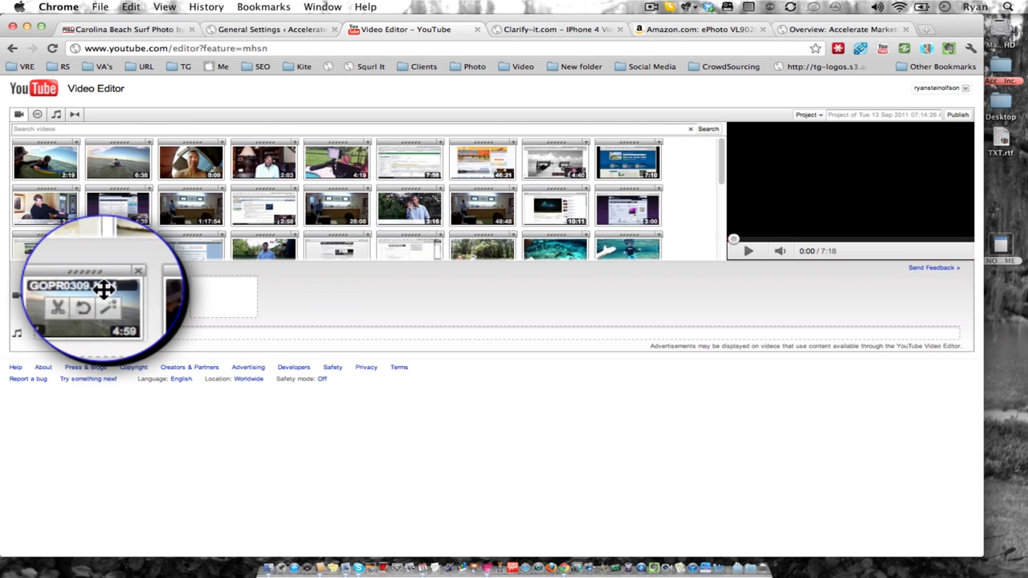
Set GOPR0310's trim points to roughly 0:28 through 1:48
left_click(132, 299)
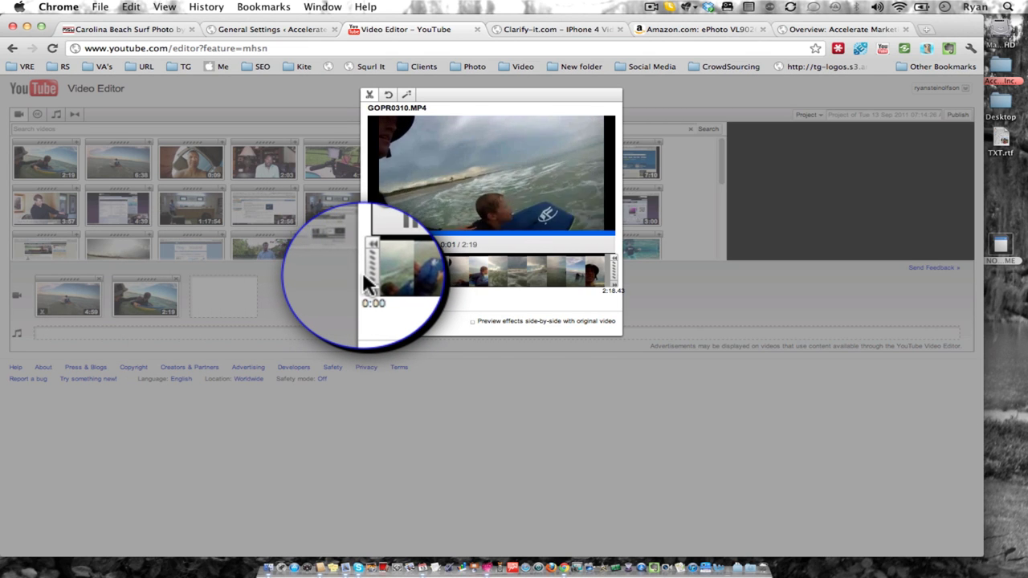
left_click_drag(367, 271, 416, 272)
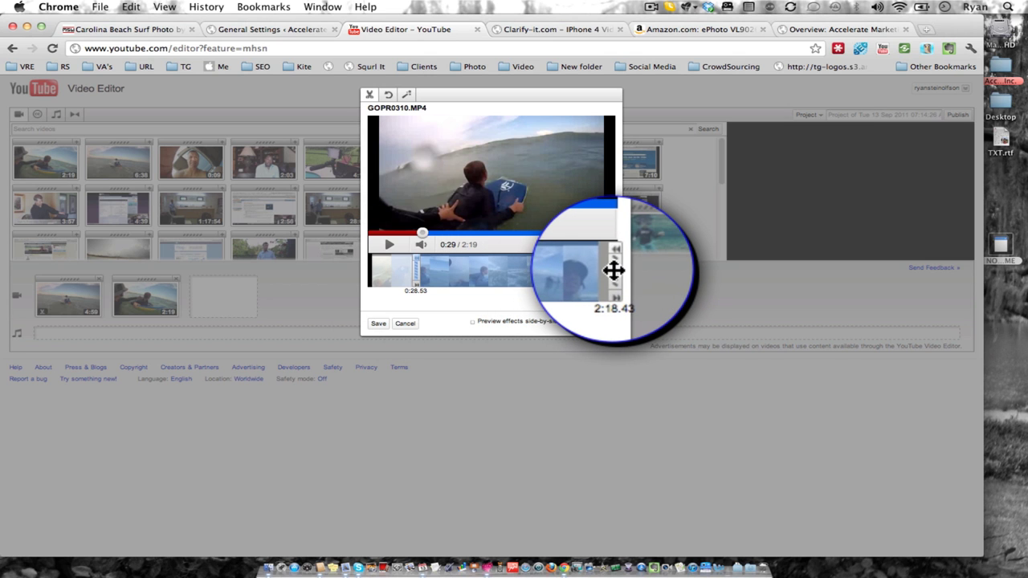
left_click_drag(614, 271, 566, 267)
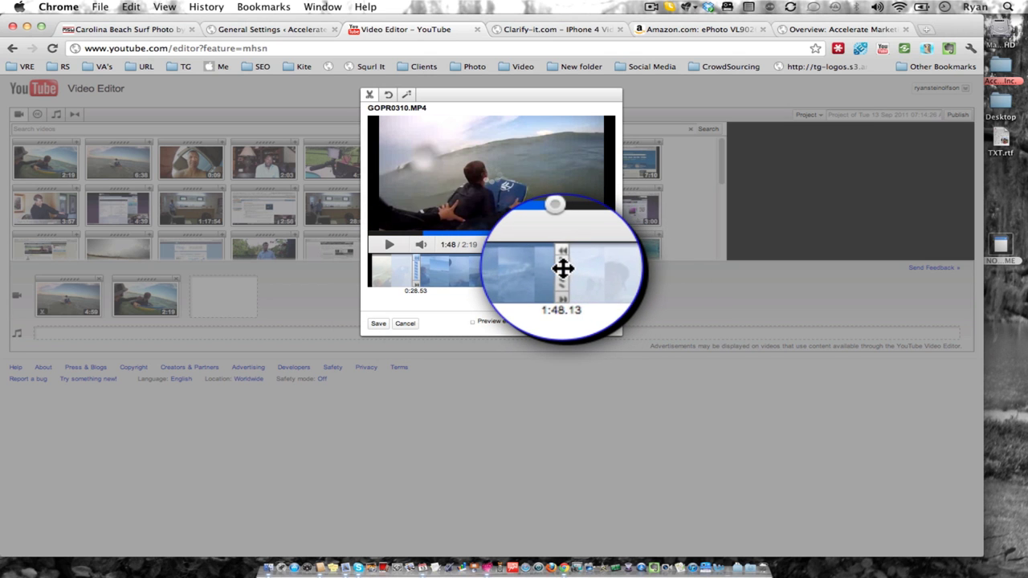
Keep the trimmed 1:20 GOPR0310 clip and place a Crossfade between the two surf clips
left_click(378, 325)
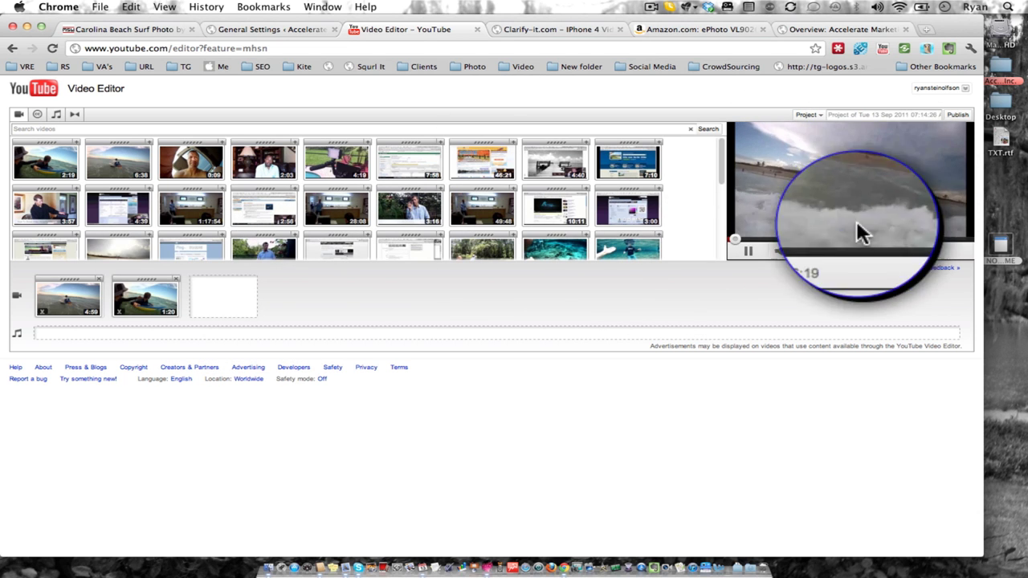
left_click(748, 251)
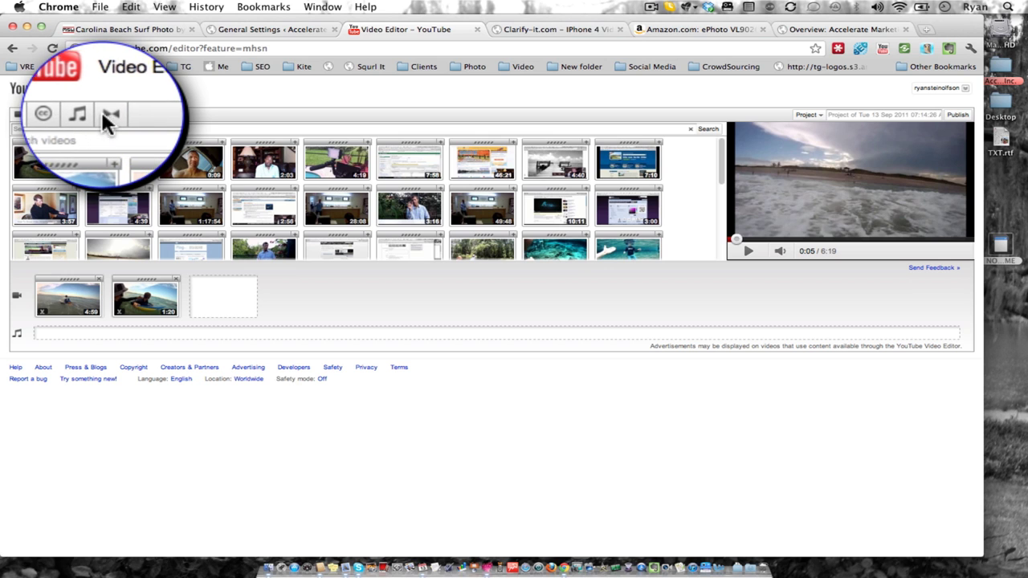
left_click(102, 116)
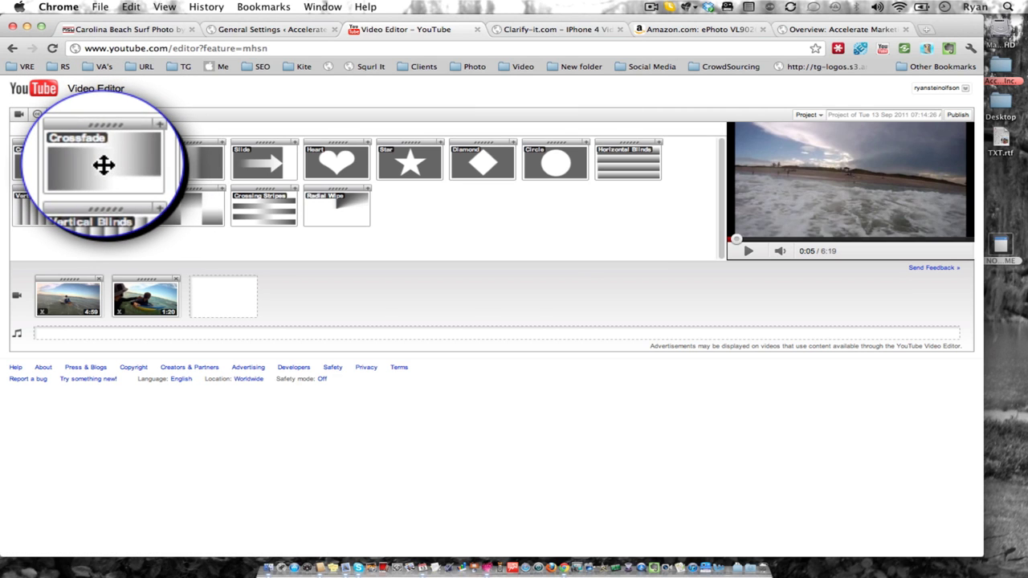
left_click_drag(104, 165, 108, 300)
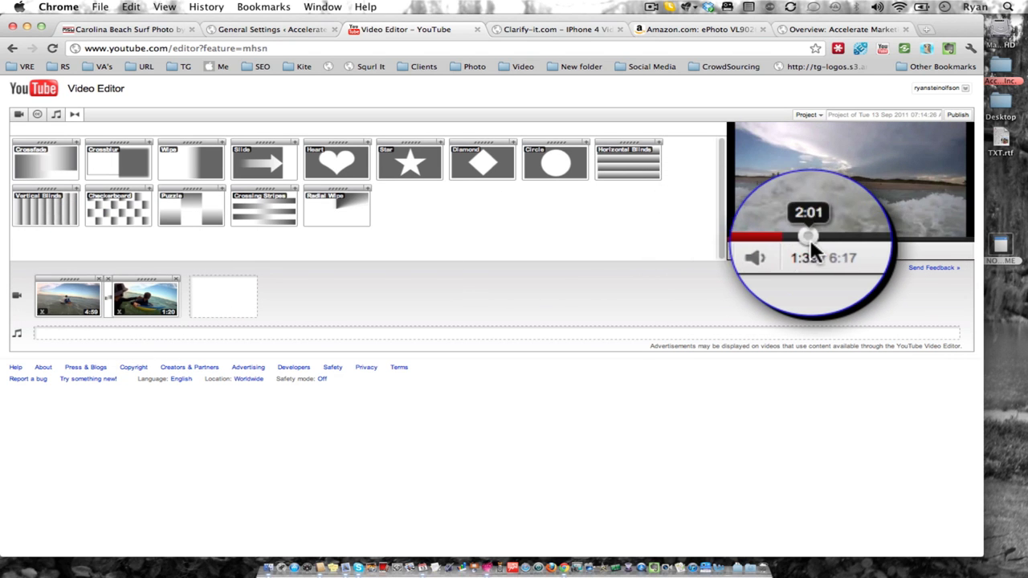
Scrub the preview past 2:38 toward the later surfing scene and resume playback
left_click_drag(735, 237, 831, 235)
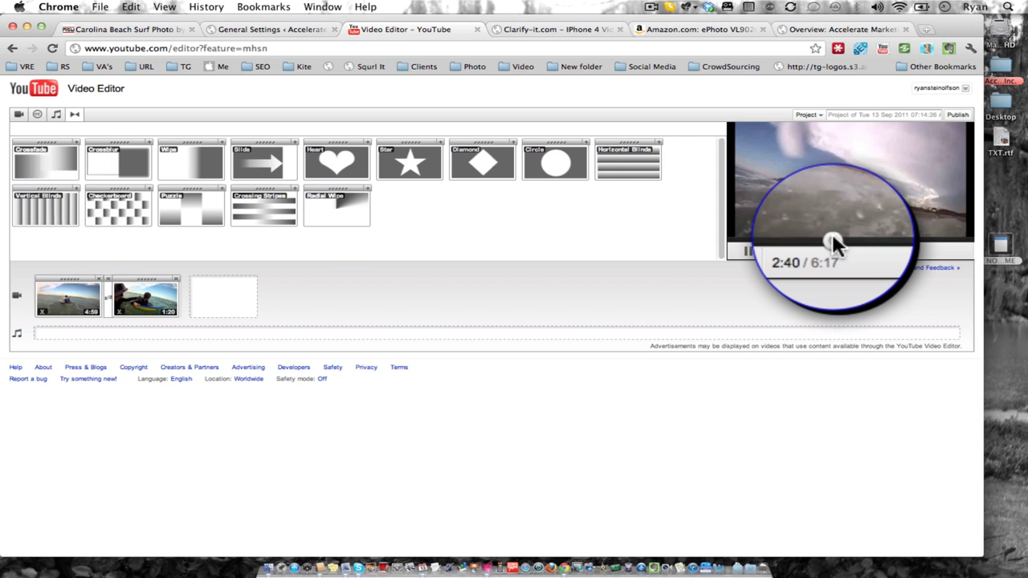
left_click_drag(833, 241, 896, 239)
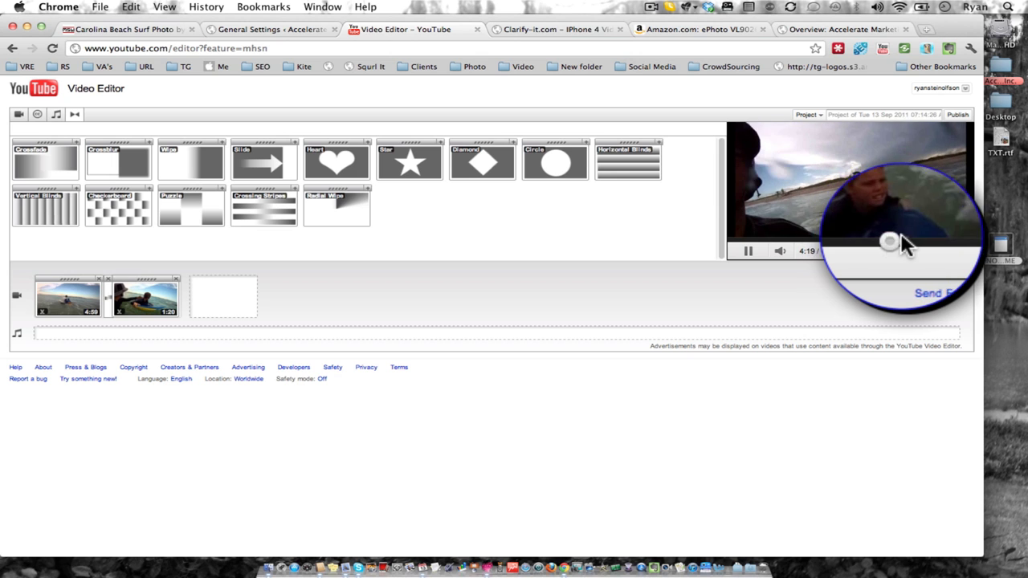
left_click_drag(896, 244, 916, 245)
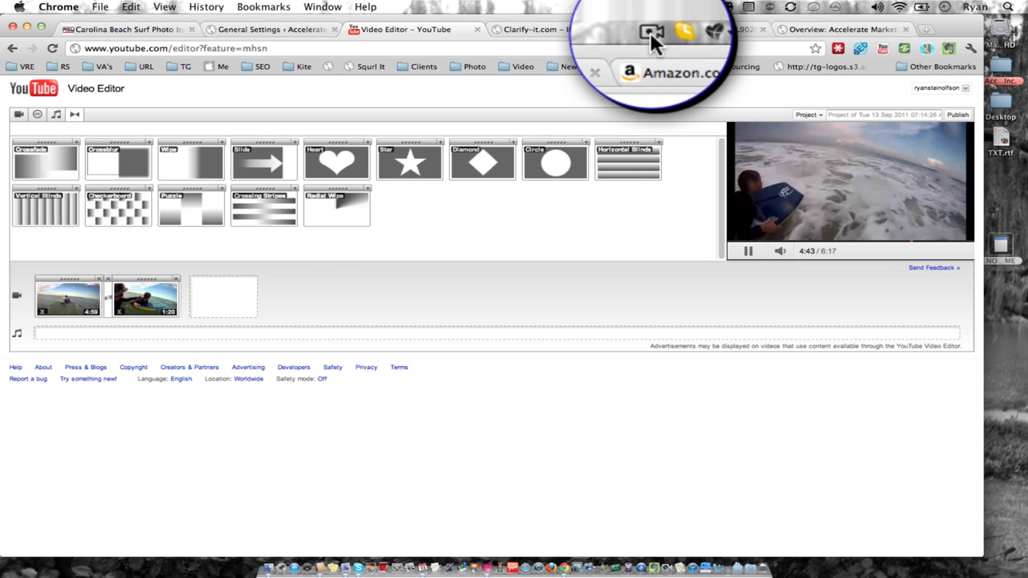
left_click(650, 33)
left_click(670, 92)
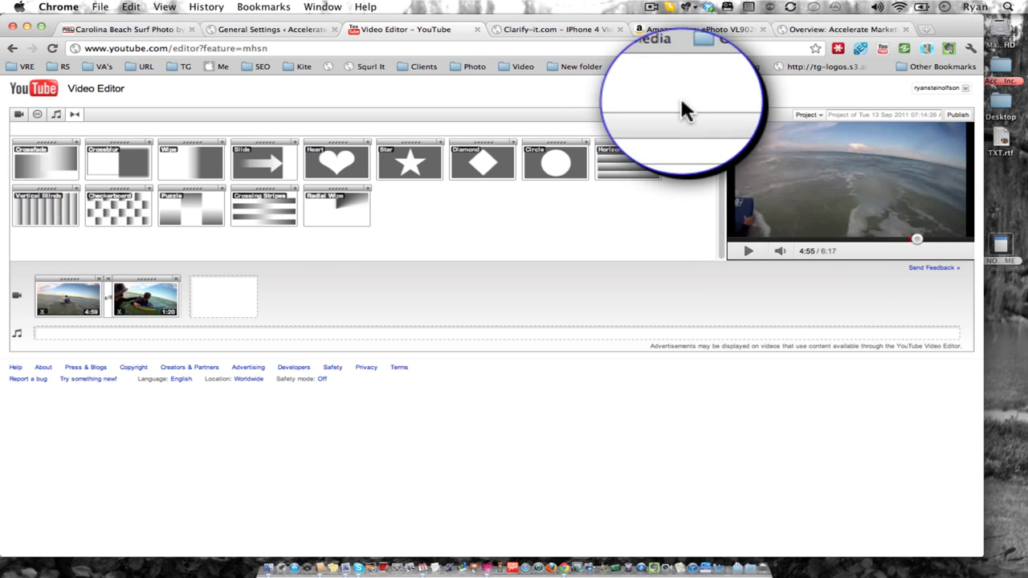
left_click(748, 253)
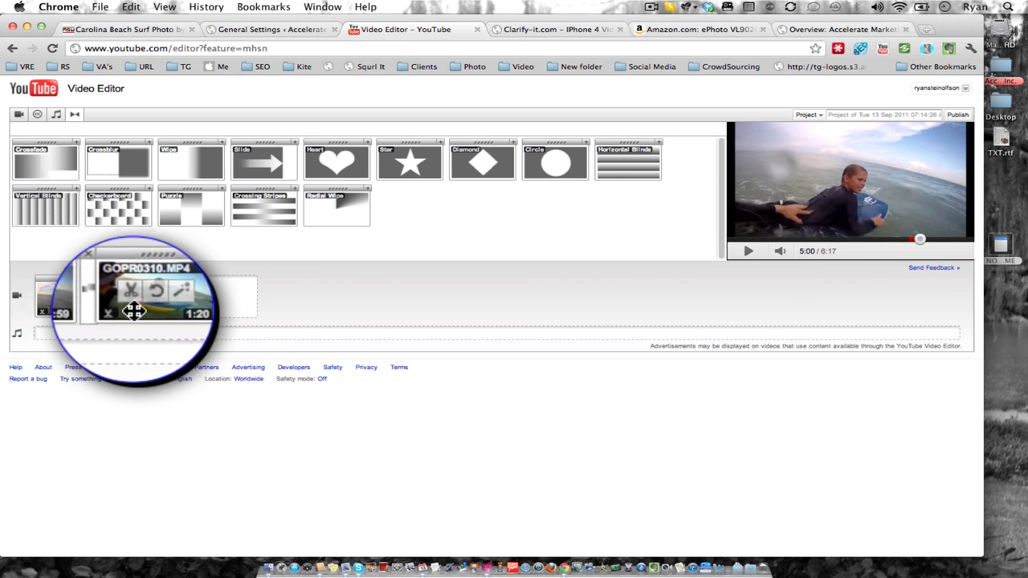
mouse_move(68, 298)
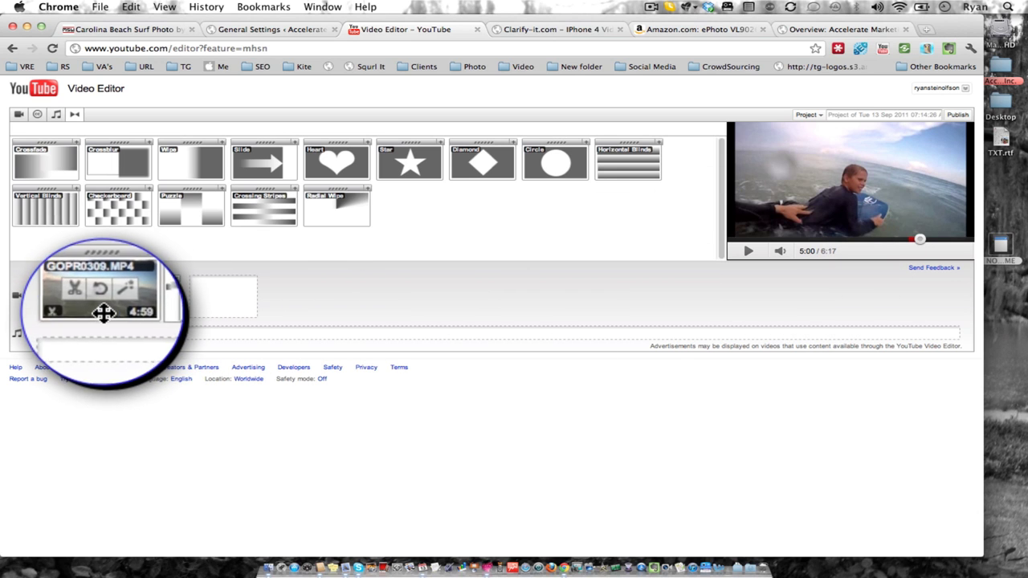
mouse_move(145, 299)
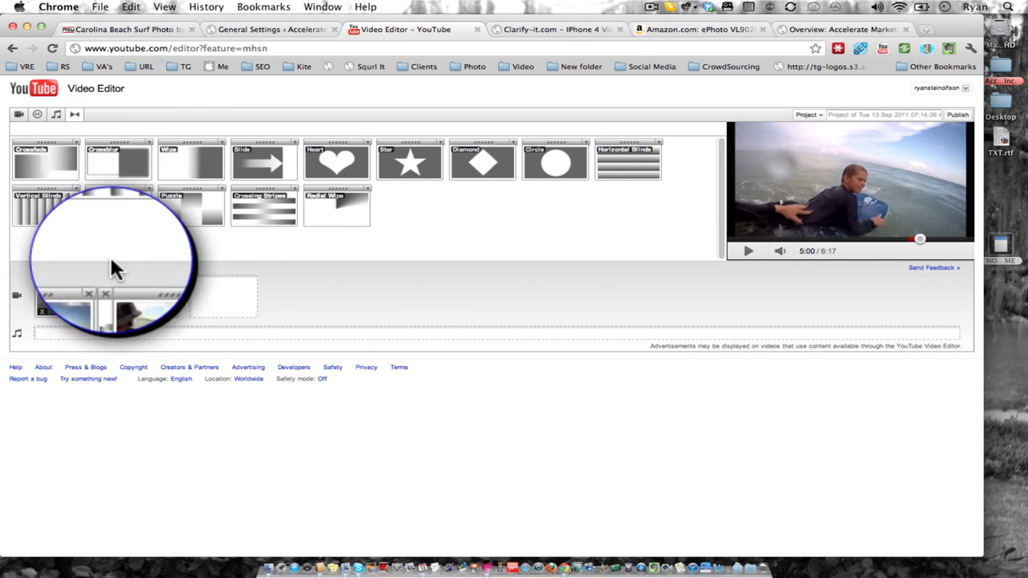
Add another Crossfade and a Wipe transition to the timeline, then play and pause the preview
mouse_move(103, 157)
left_mouse_down()
mouse_move(119, 314)
mouse_move(104, 311)
left_mouse_up()
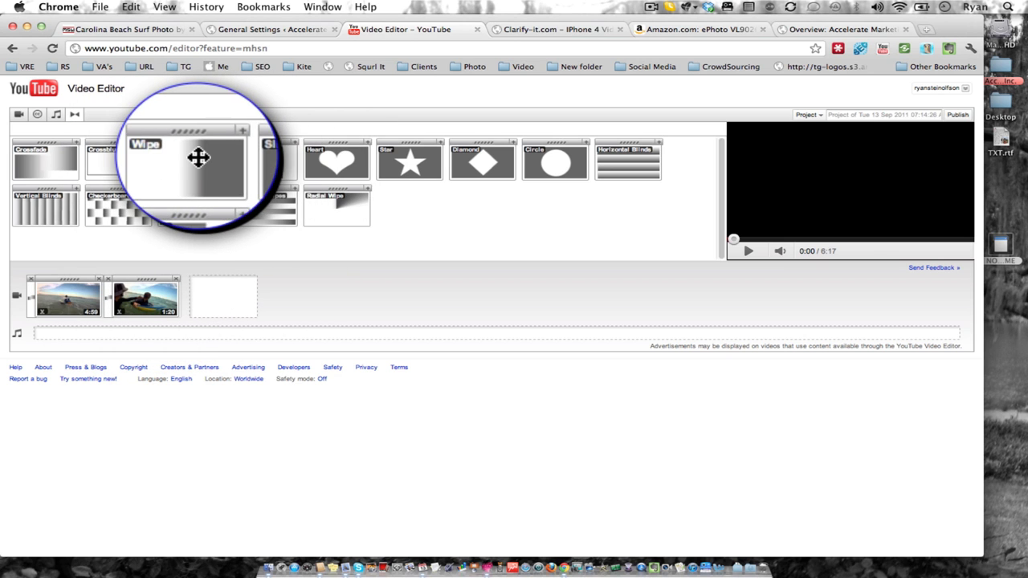
left_click_drag(199, 157, 186, 304)
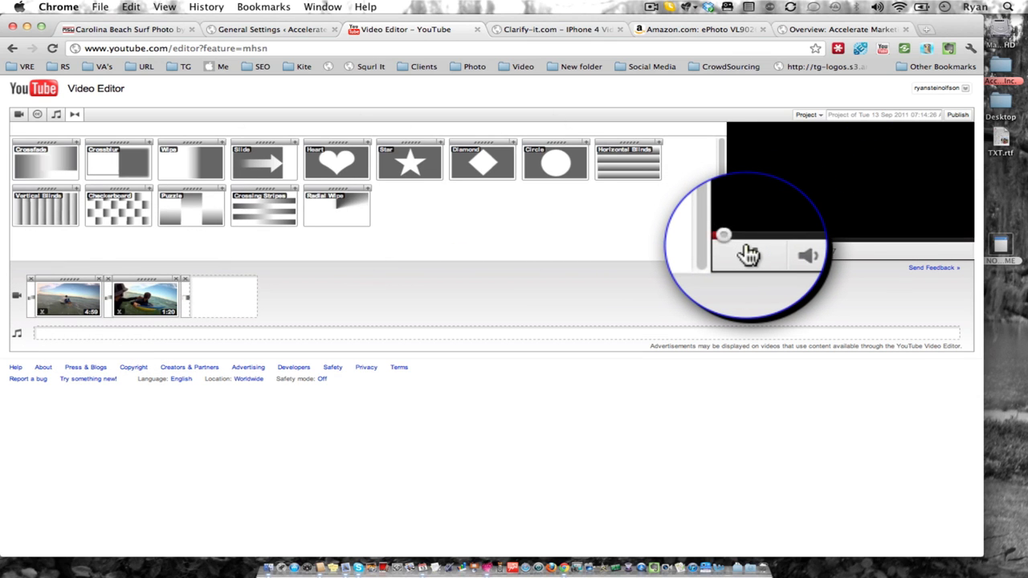
left_click(748, 251)
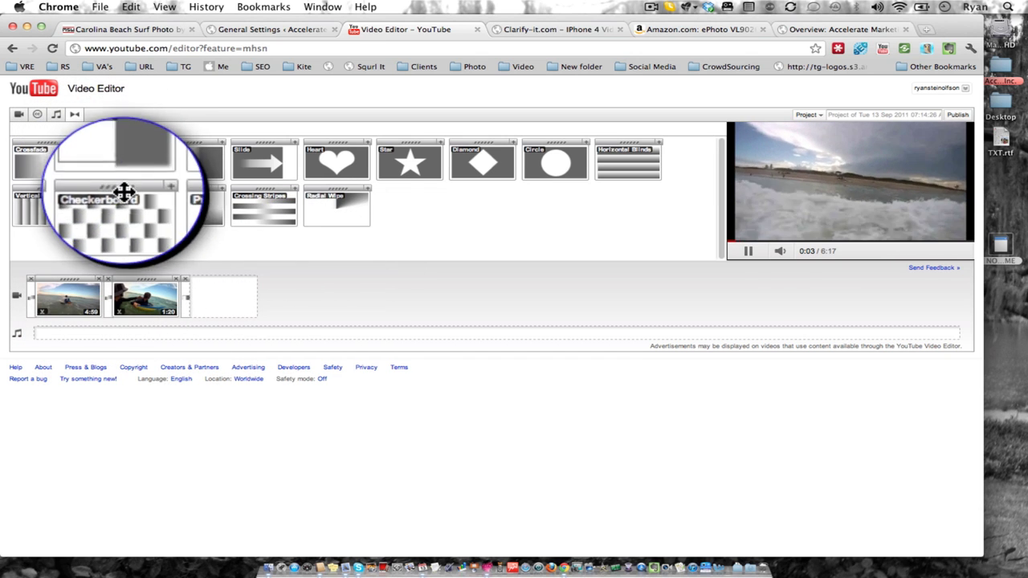
left_click(748, 252)
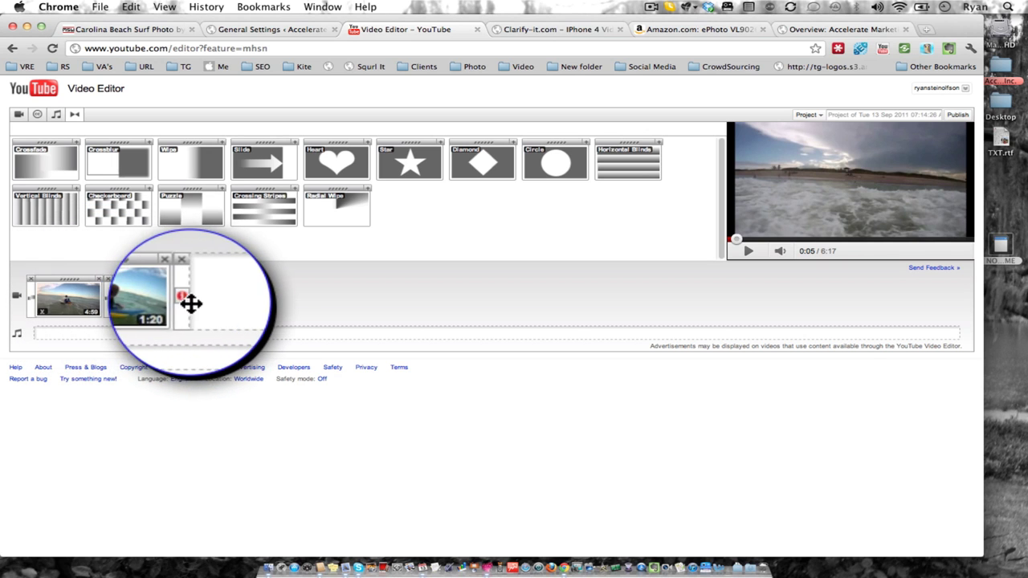
mouse_move(145, 299)
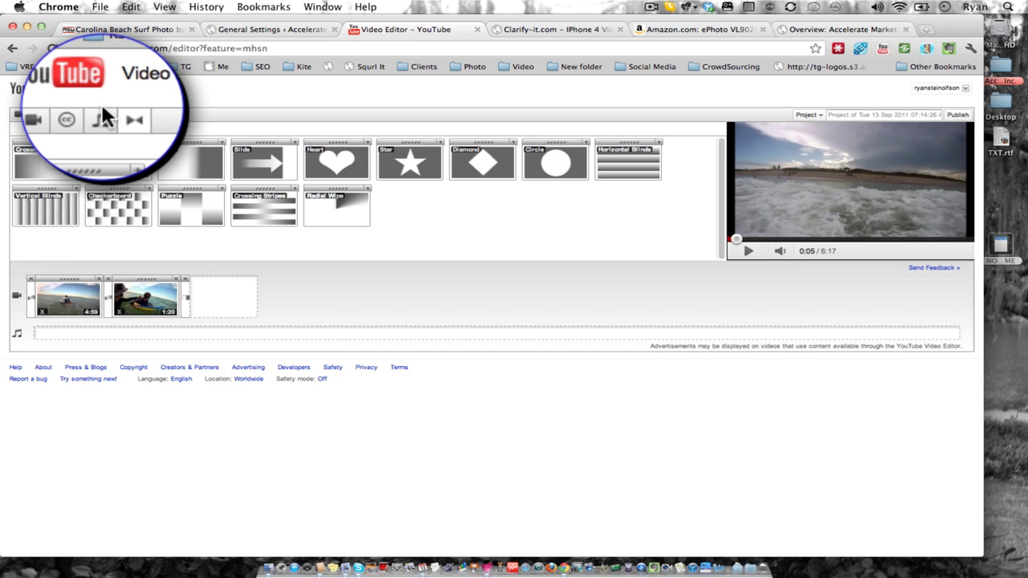
Place 'Killer With A Thousand Faces' on the audio row and preview it at lower volume
left_click(101, 113)
mouse_move(102, 145)
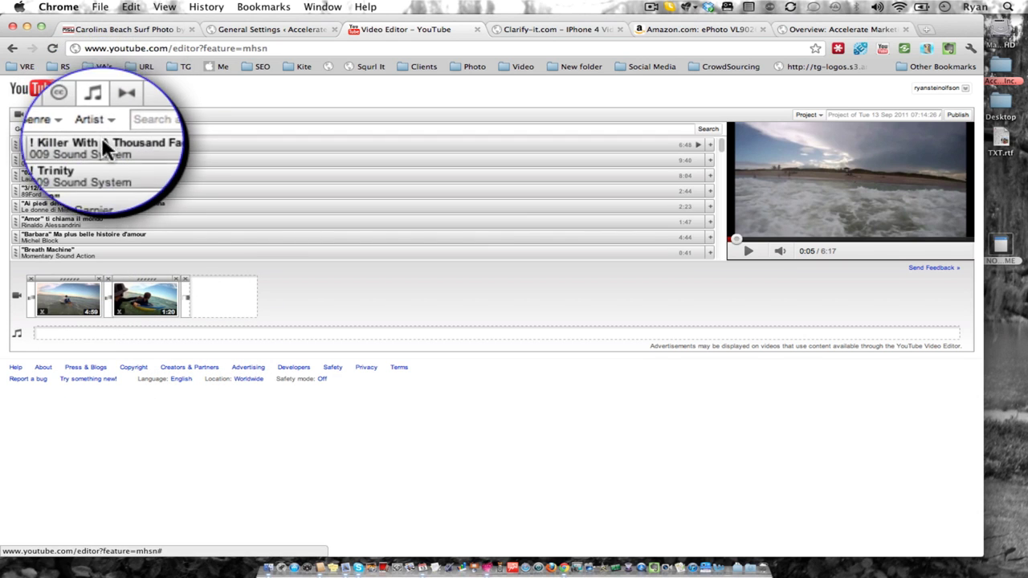
left_click_drag(103, 147, 102, 347)
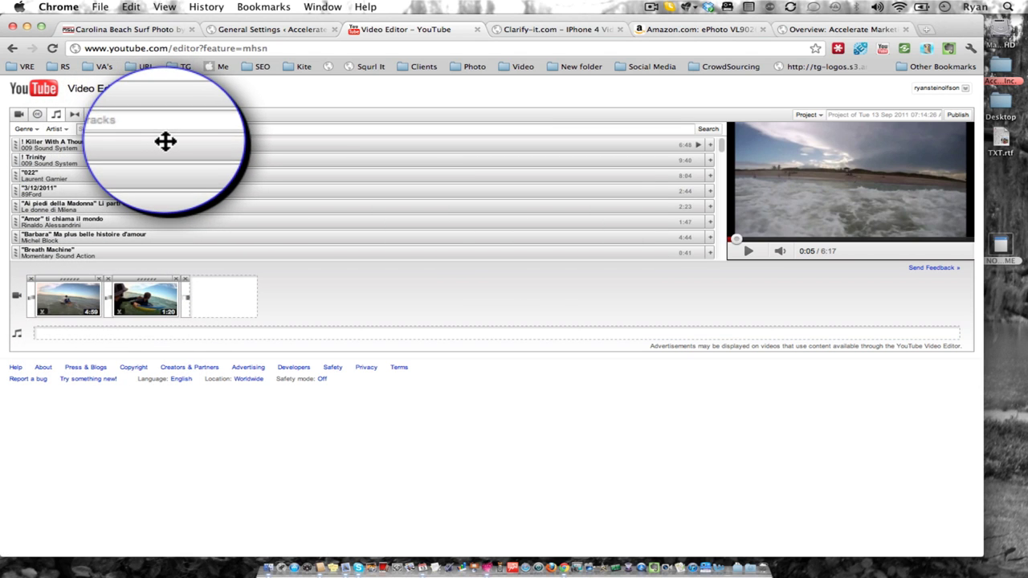
mouse_move(103, 143)
left_mouse_down()
mouse_move(127, 332)
mouse_move(117, 340)
left_mouse_up()
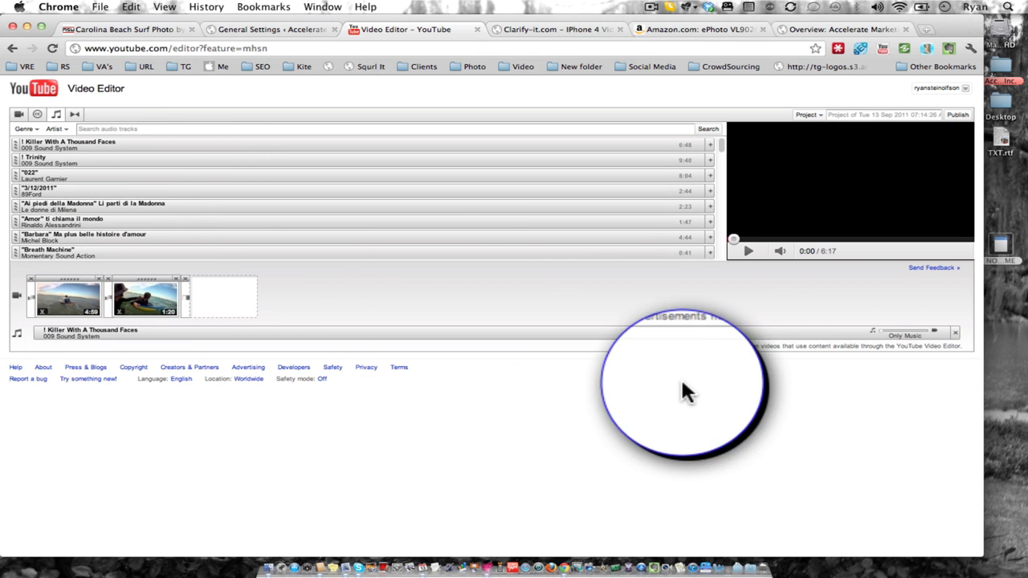
left_click(751, 256)
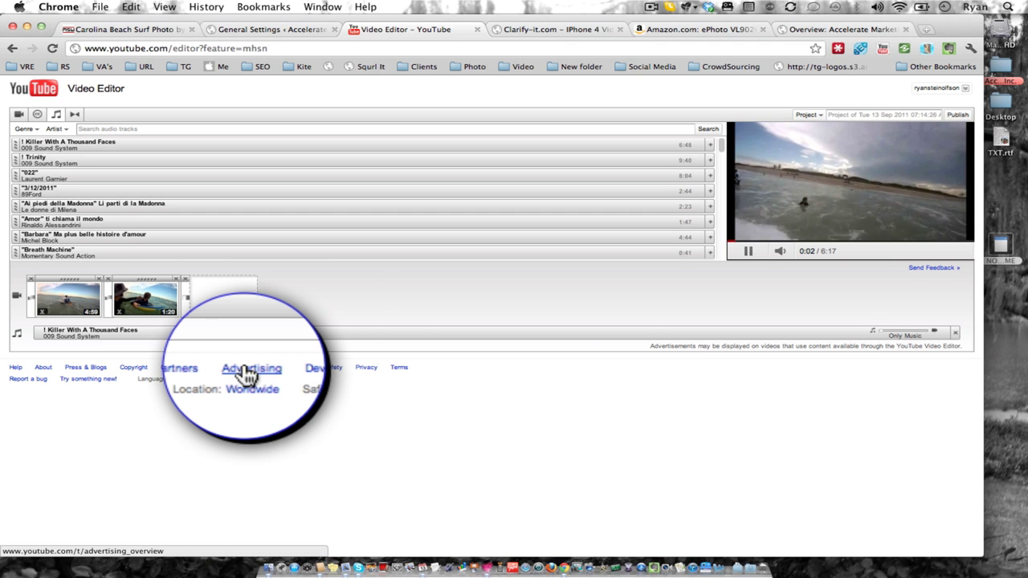
key("XF86AudioLowerVolume")
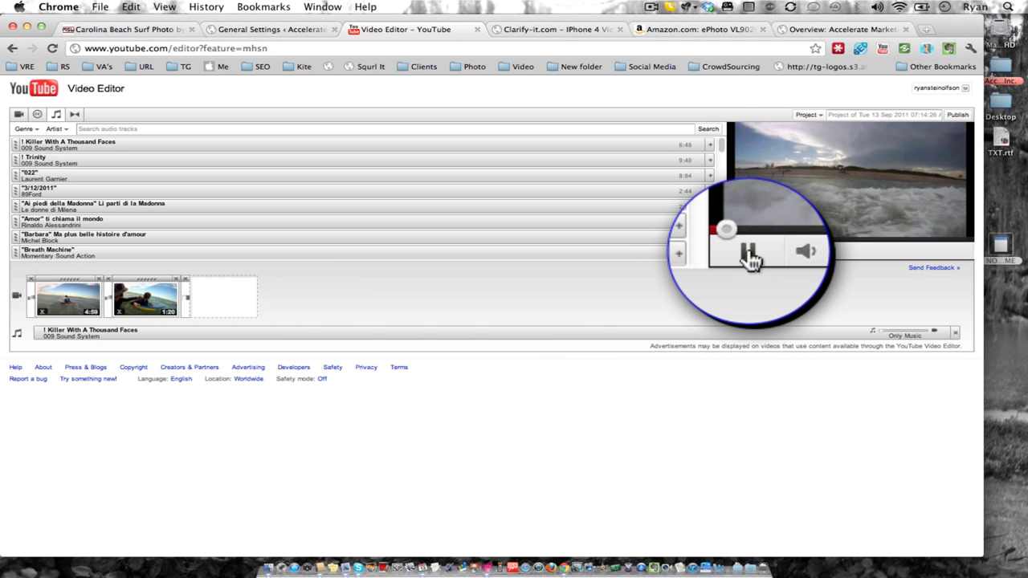
left_click(749, 253)
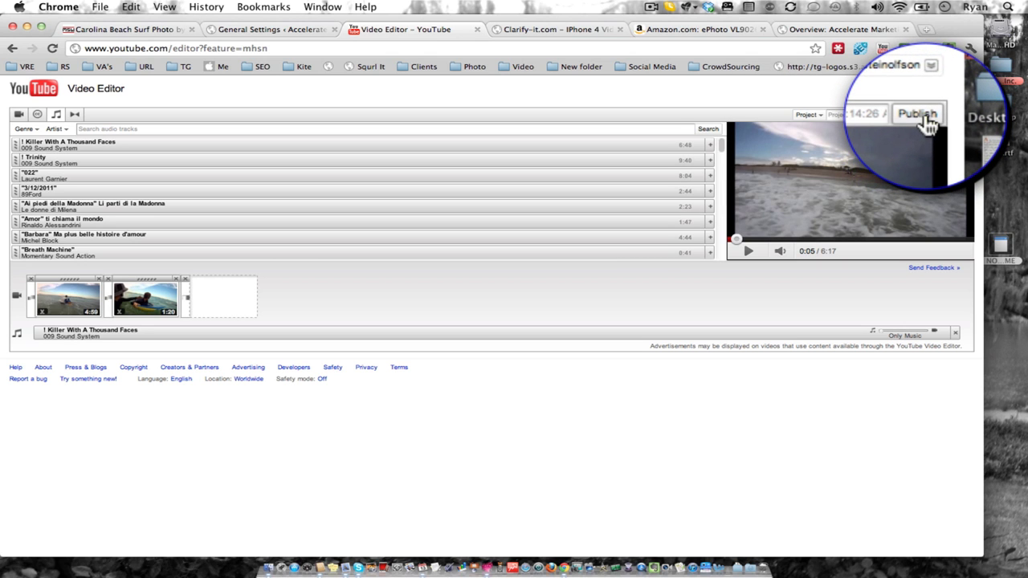
Replace the placeholder project name 'Name' with a title starting 'Surfing with the B…'
left_click(818, 119)
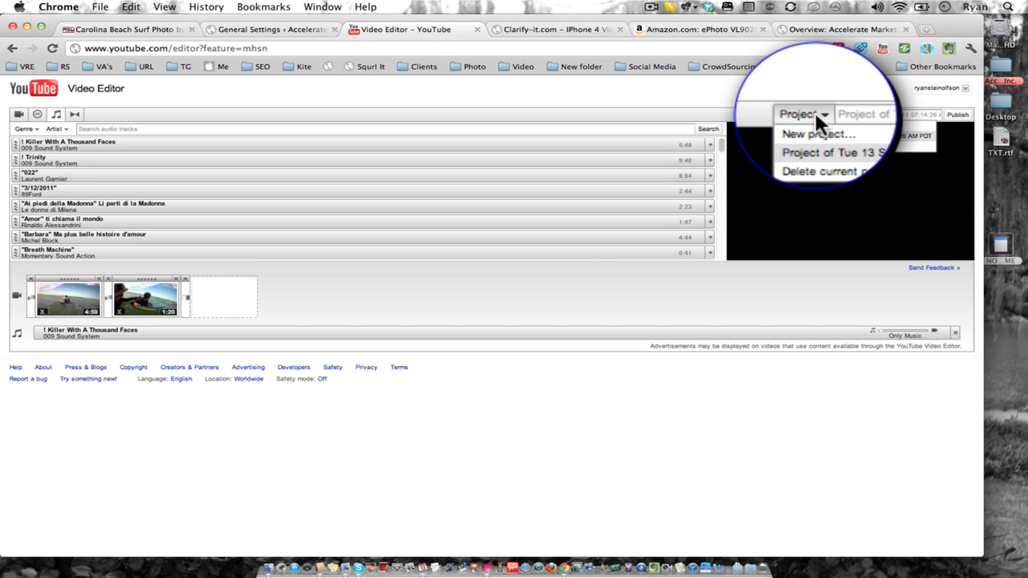
left_click(860, 113)
type("Name")
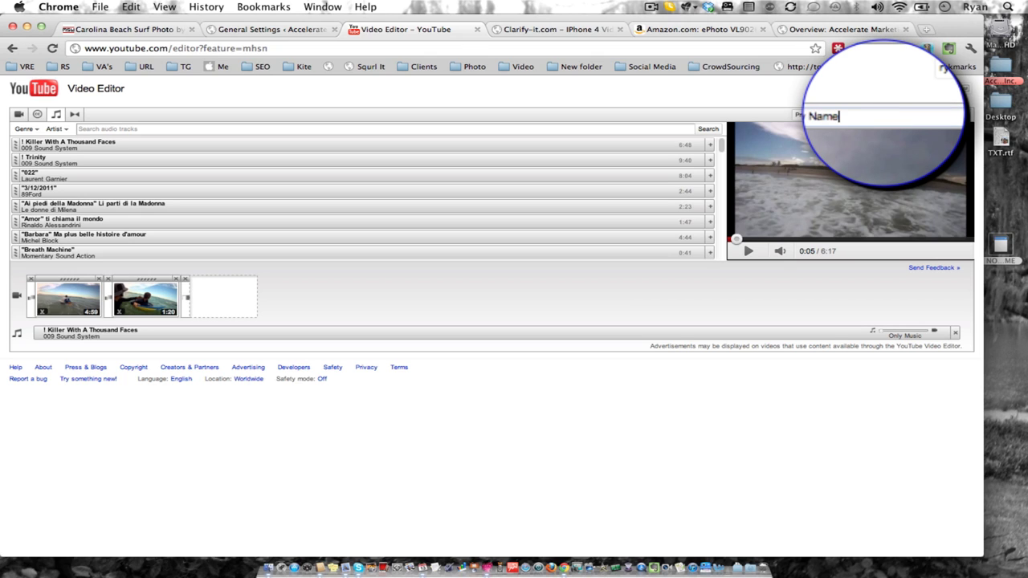
key("BackSpace")
key("BackSpace")
key("BackSpace")
type("ing w")
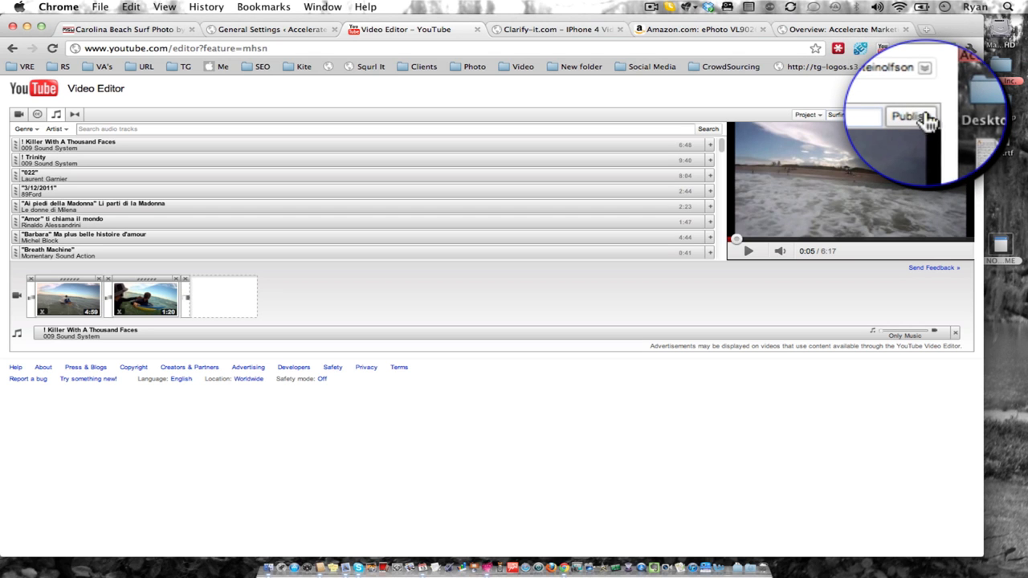
Publish the project and wait for the 'Surfing with the Boys' watch page to load
left_click(955, 114)
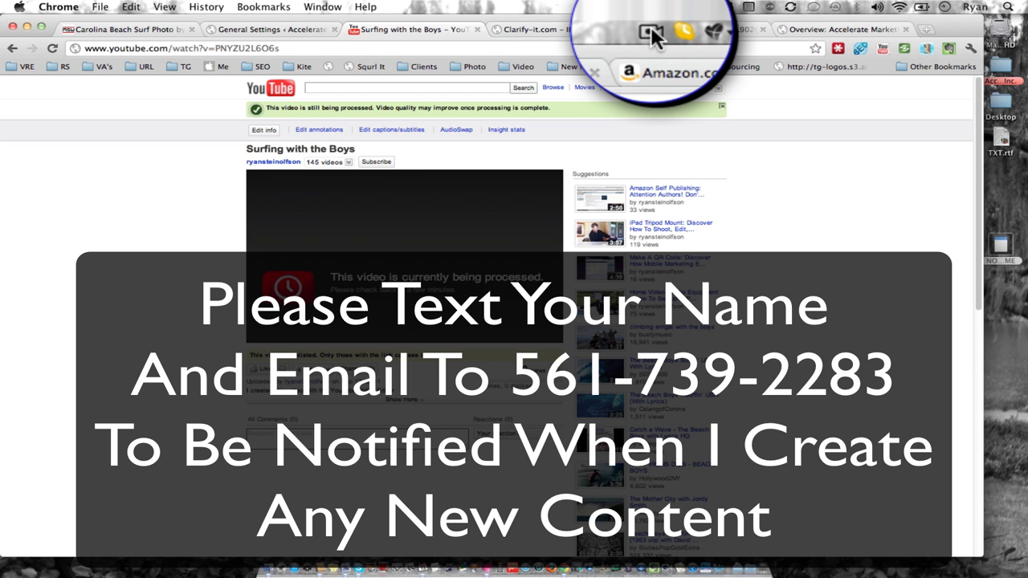
left_click(651, 7)
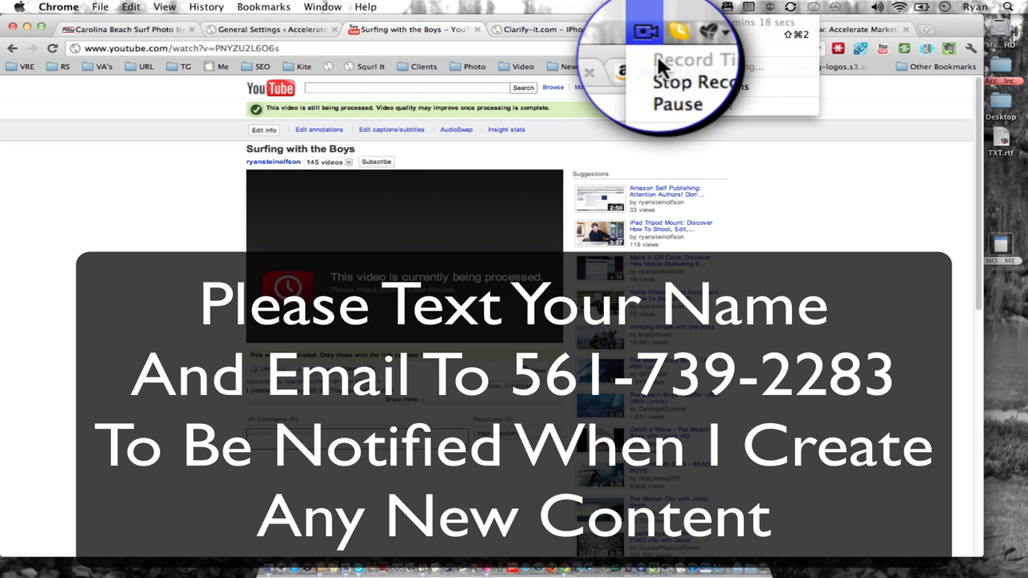